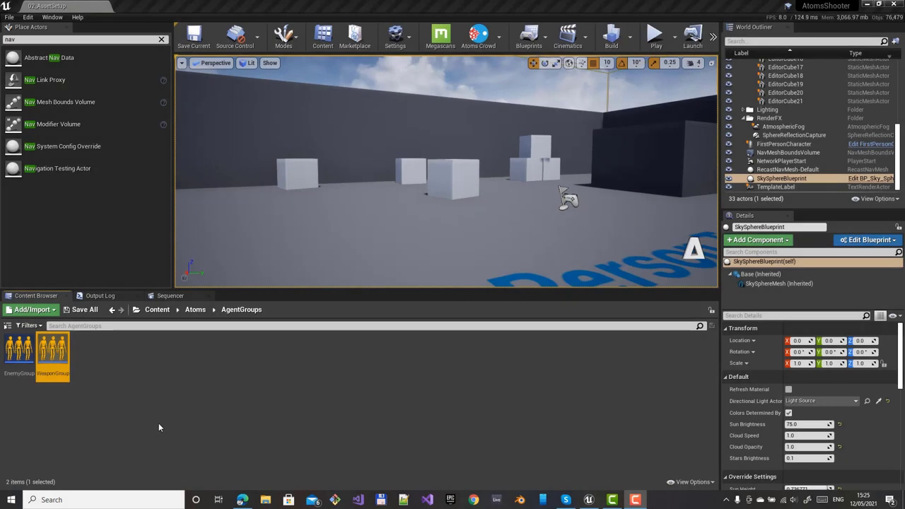
Create an Atoms Behaviour Tree asset named ABT_Enemy in the Atoms/BehaviourTrees folder
left_click(195, 310)
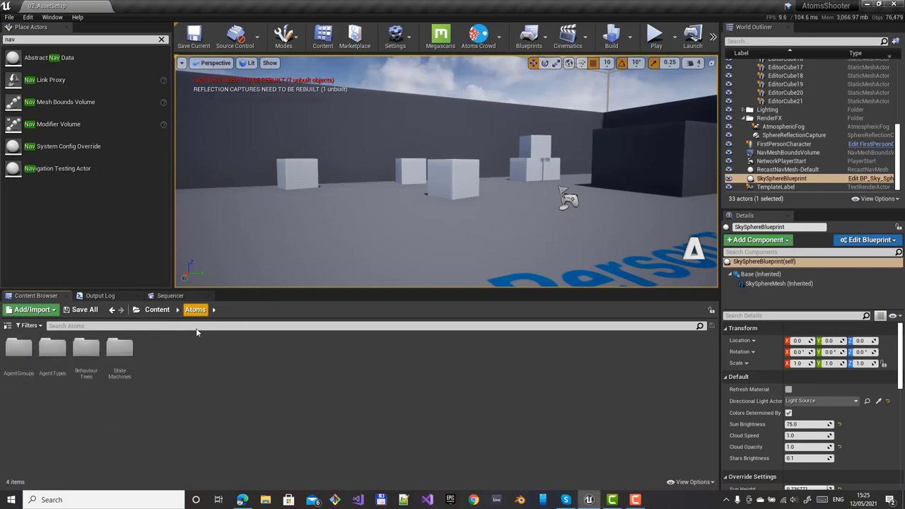
double_click(85, 349)
right_click(143, 358)
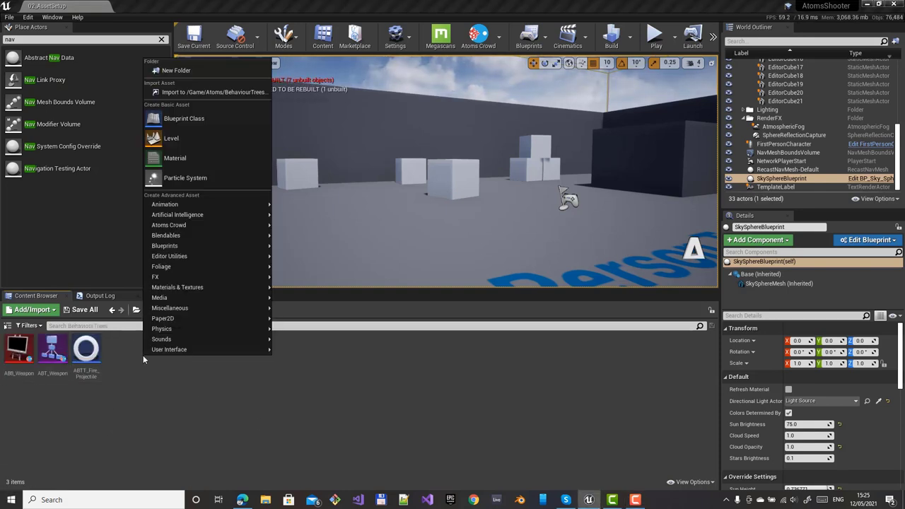
mouse_move(209, 228)
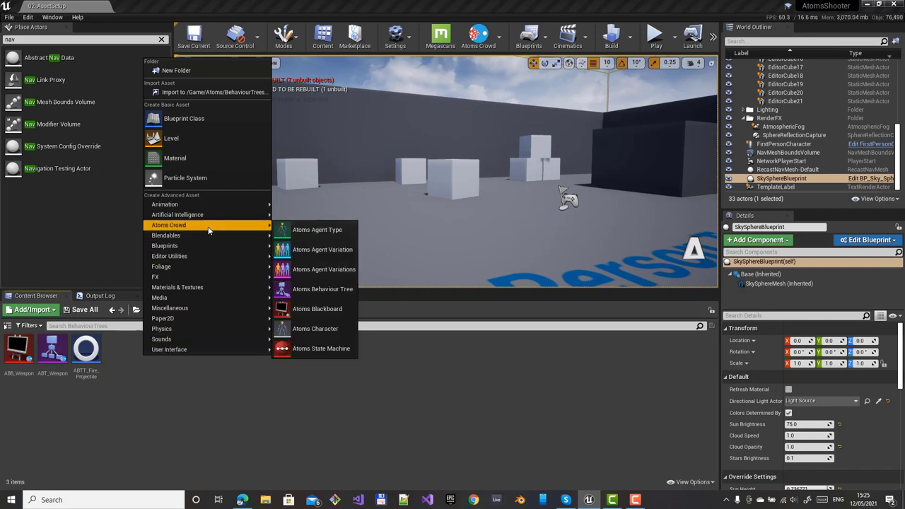
left_click(308, 289)
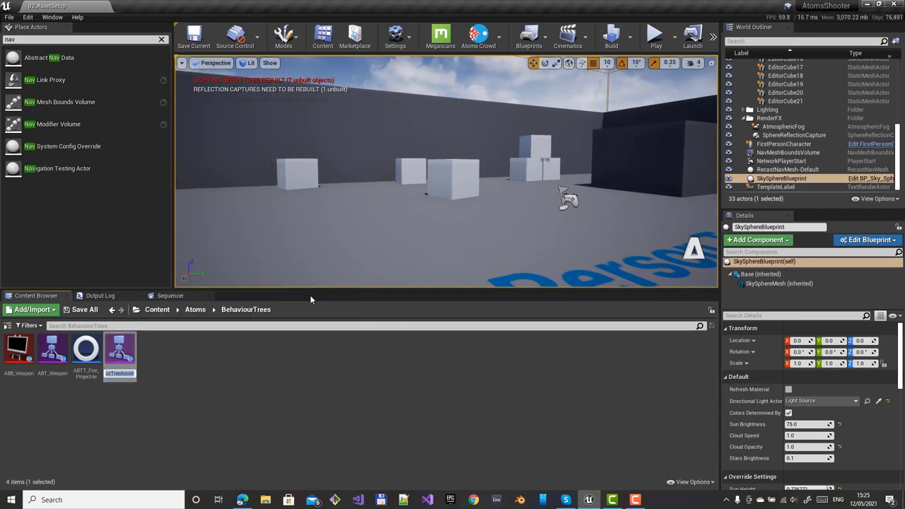
type("ABT")
type("_Enemy")
key("Return")
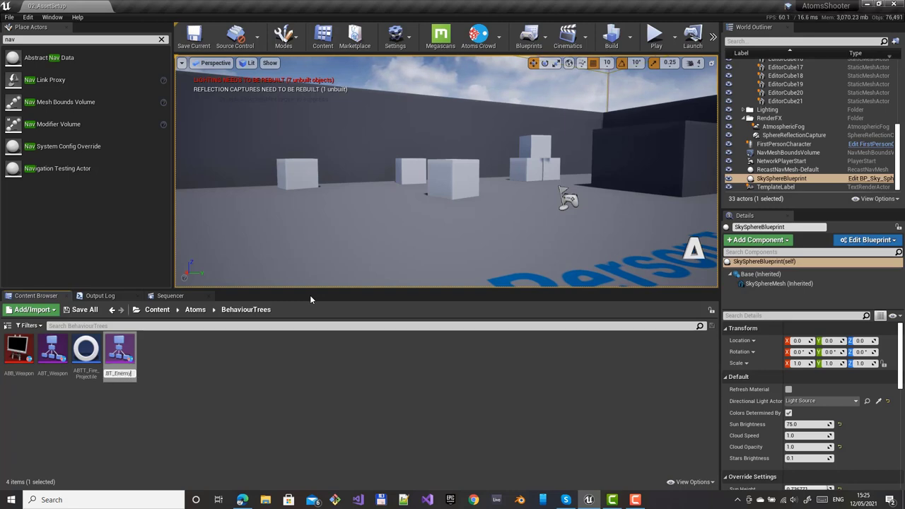
Open ABT_Enemy, create a new blackboard for it named ABB_Enemy, and move the Root node higher in the graph
double_click(54, 351)
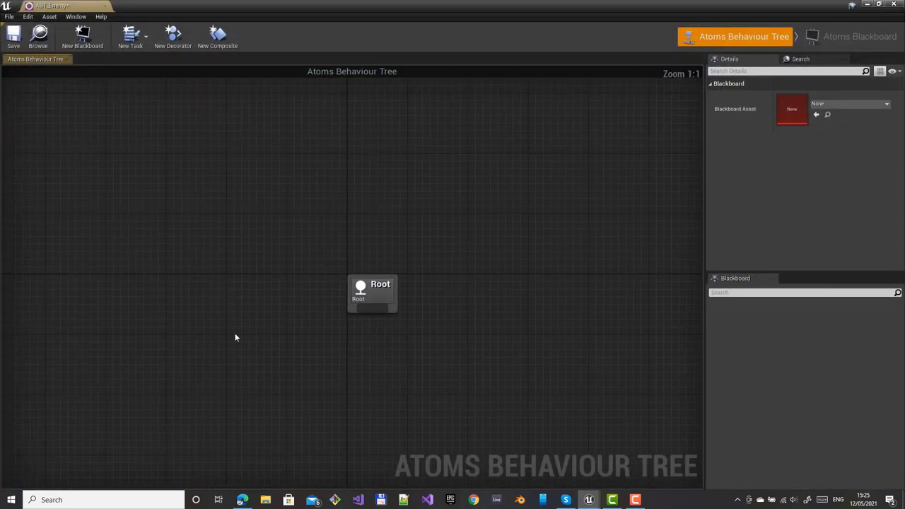
left_click(87, 41)
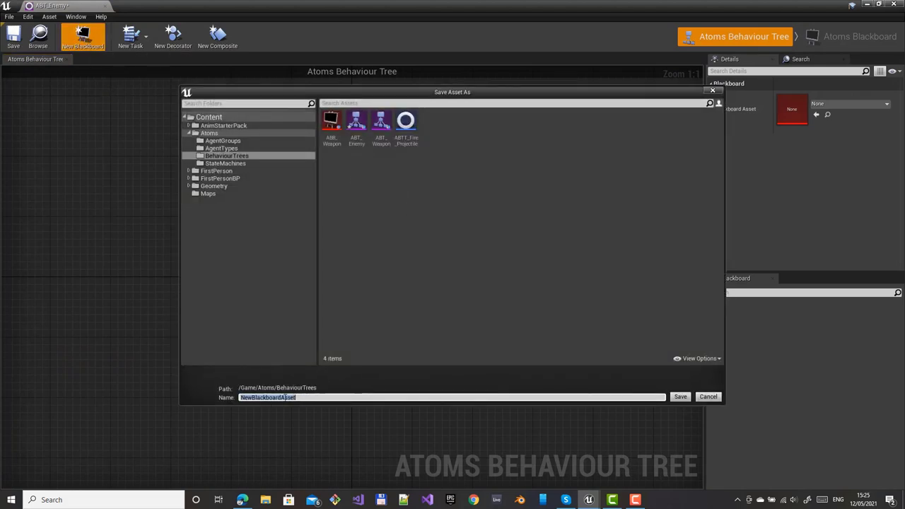
type("ABB")
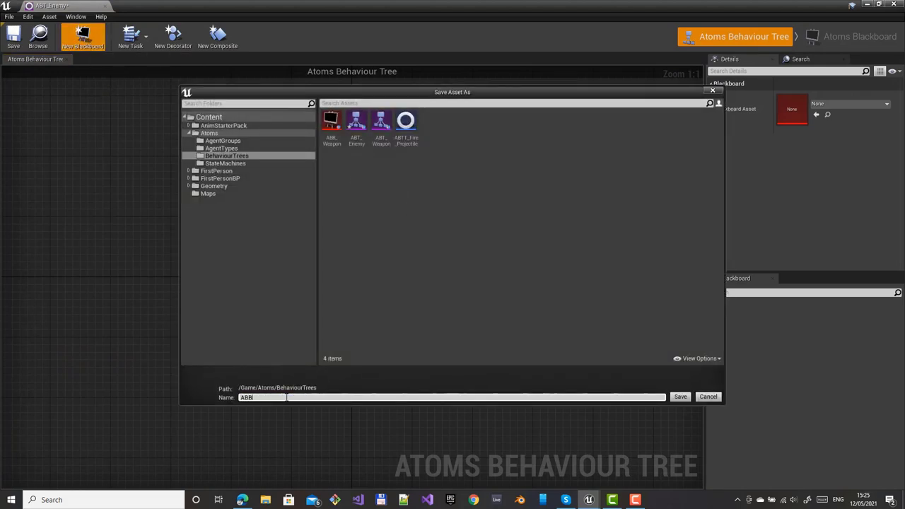
type("_Enemy")
key("Return")
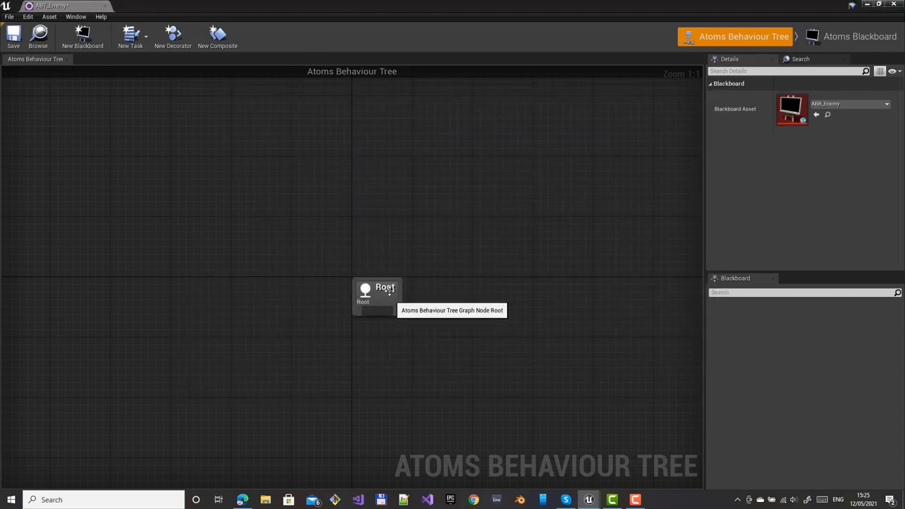
left_click_drag(397, 298, 382, 210)
Add a Vector3 key named position to the ABB_Enemy blackboard and set its metadata use to Link
left_click(832, 45)
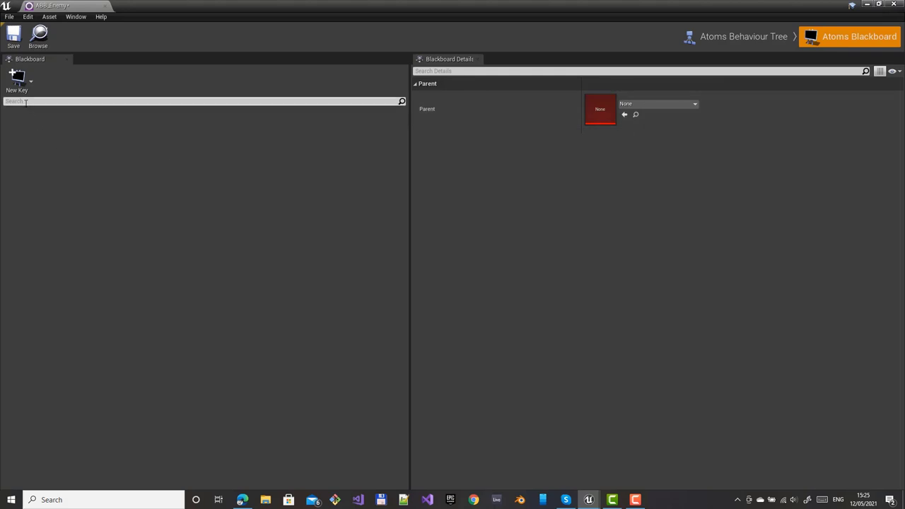
left_click(17, 78)
scroll(56, 156, "down", 4)
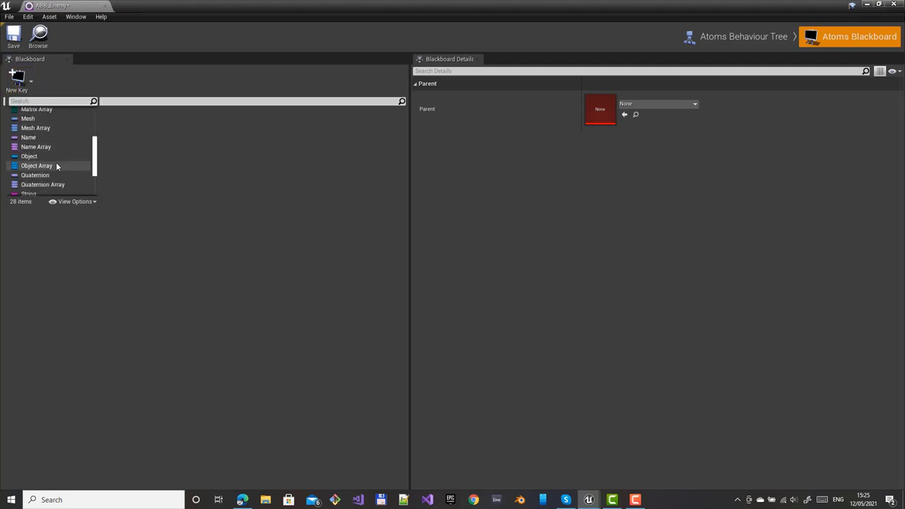
scroll(56, 164, "down", 4)
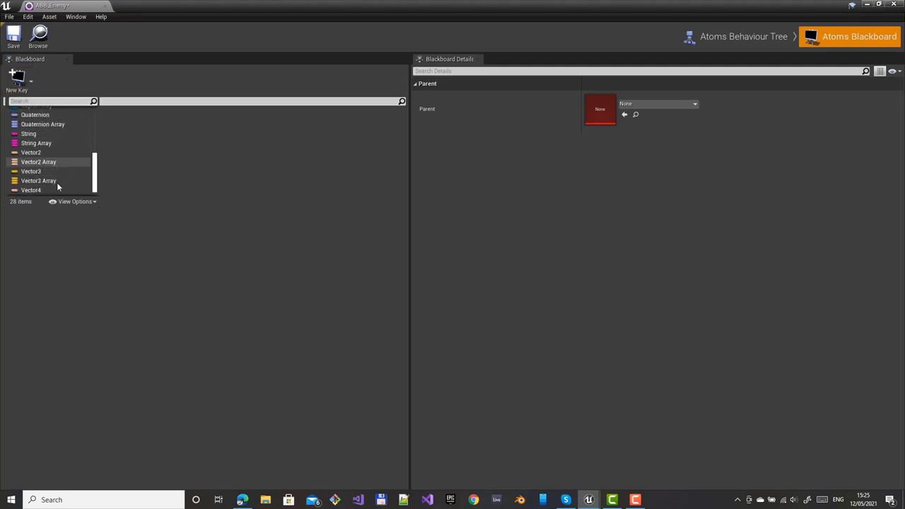
left_click(36, 171)
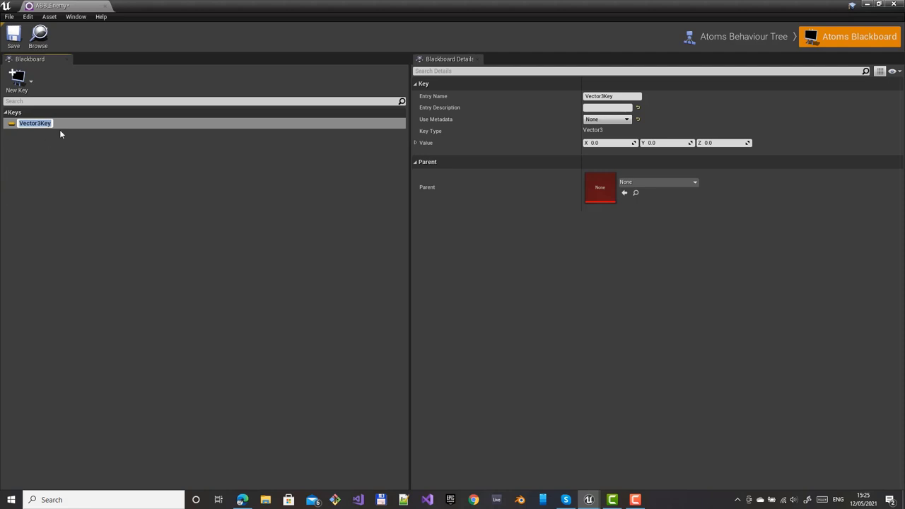
left_click(625, 96)
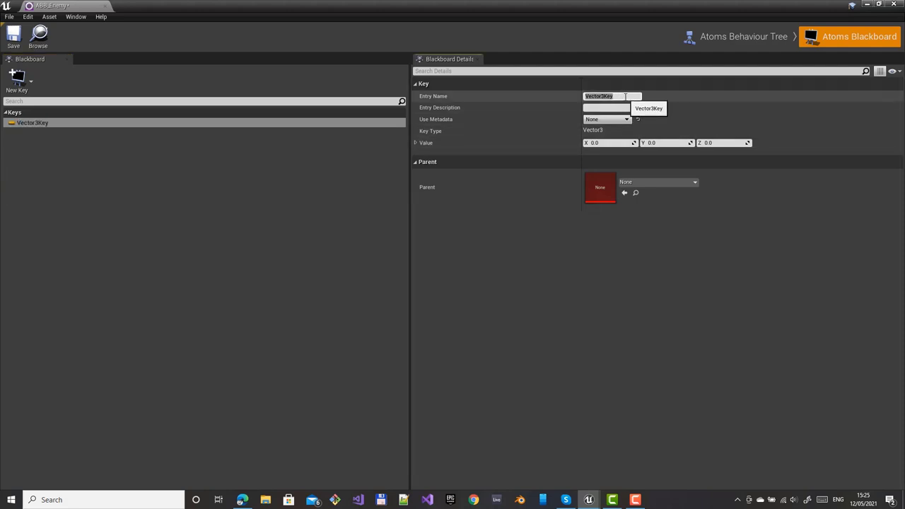
type("P")
key("Return")
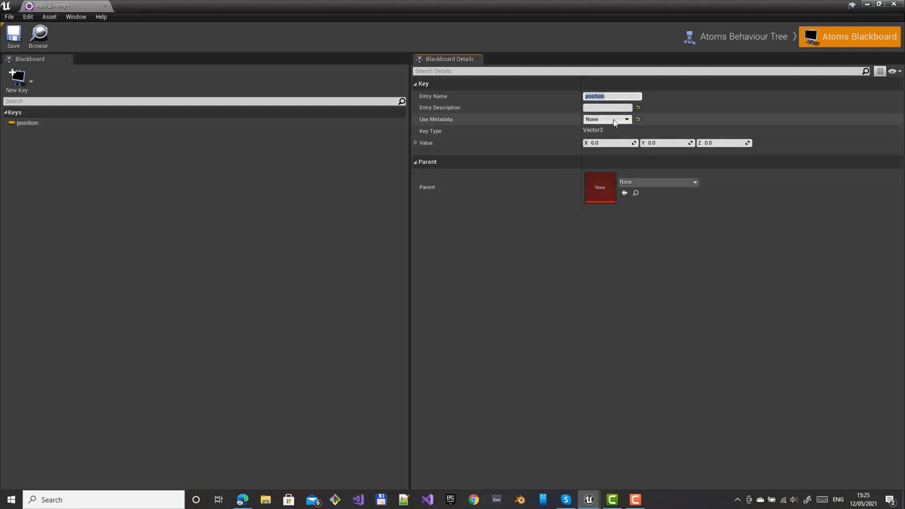
left_click(605, 120)
left_click(592, 133)
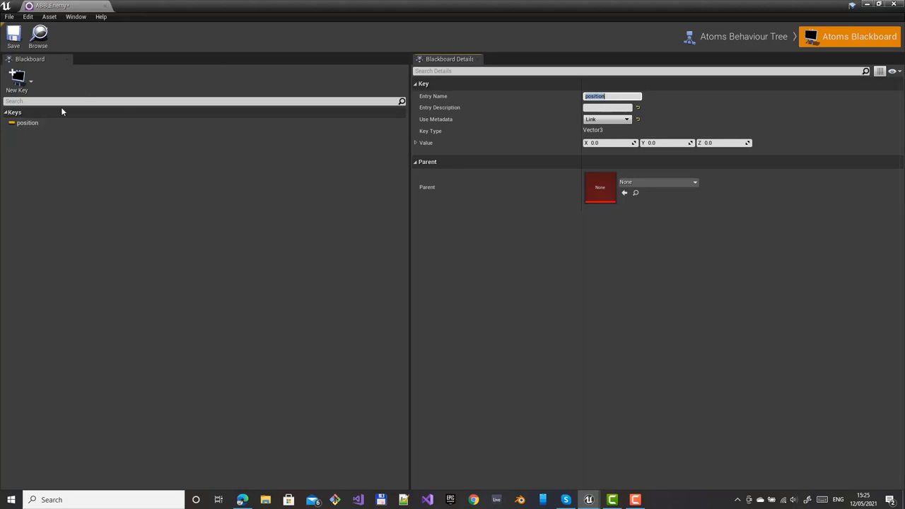
Add a second Vector3 blackboard key named direction with metadata use set to Link, and save the blackboard
left_click(15, 83)
scroll(55, 173, "down", 5)
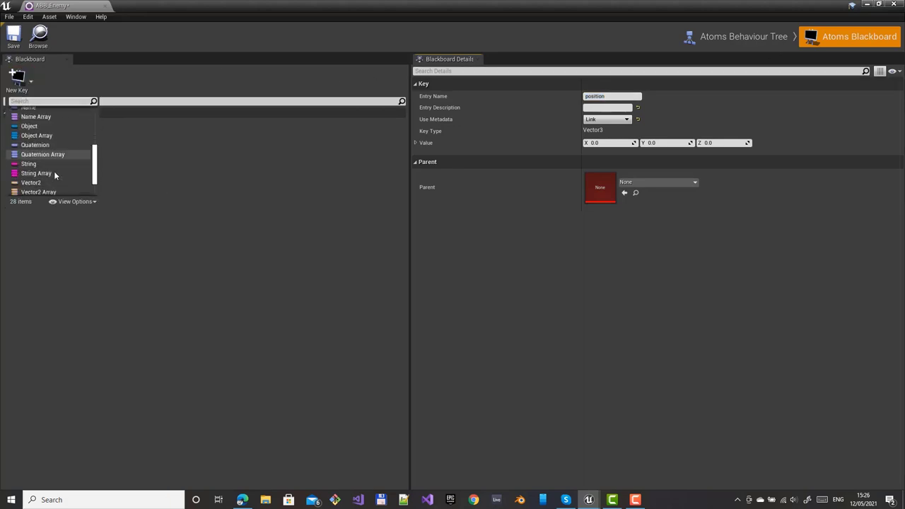
left_click(41, 176)
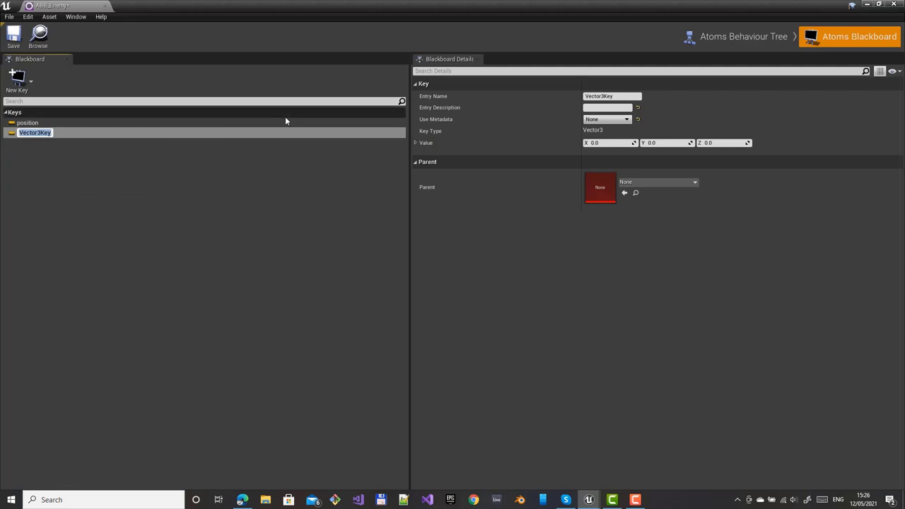
type("direction")
key("Return")
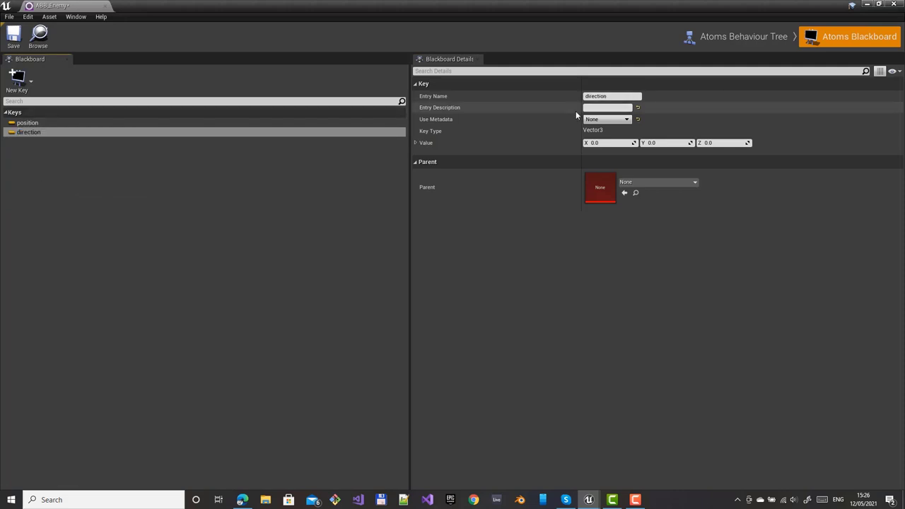
left_click(606, 119)
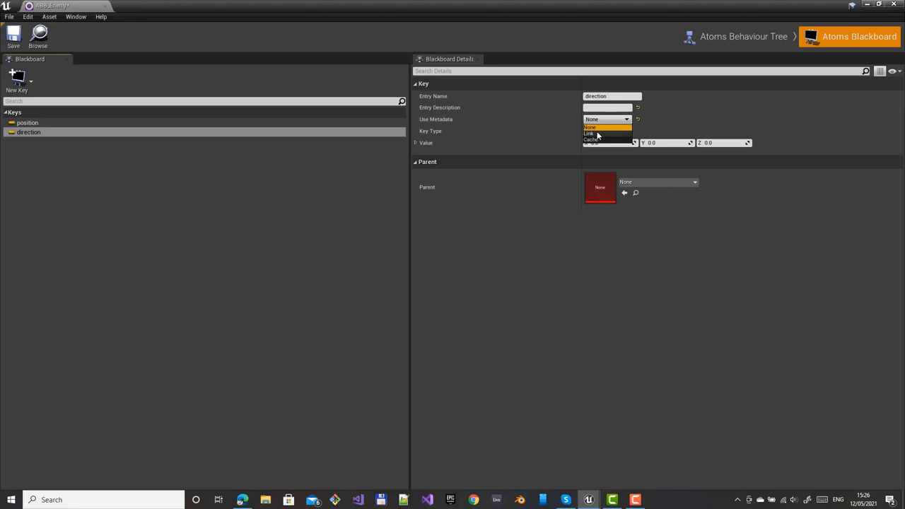
left_click(597, 132)
left_click(13, 34)
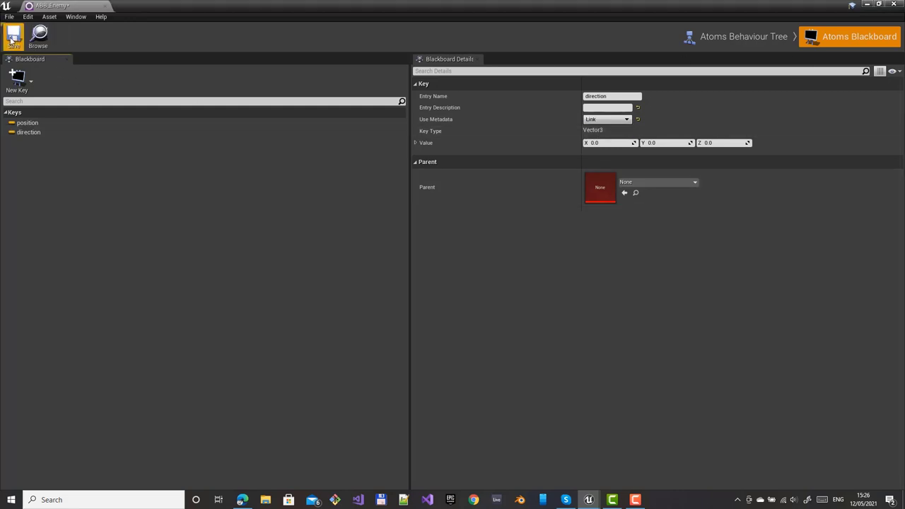
Return to the behaviour tree graph, move Root further up, and place a Conditional decorator below it
left_click(742, 36)
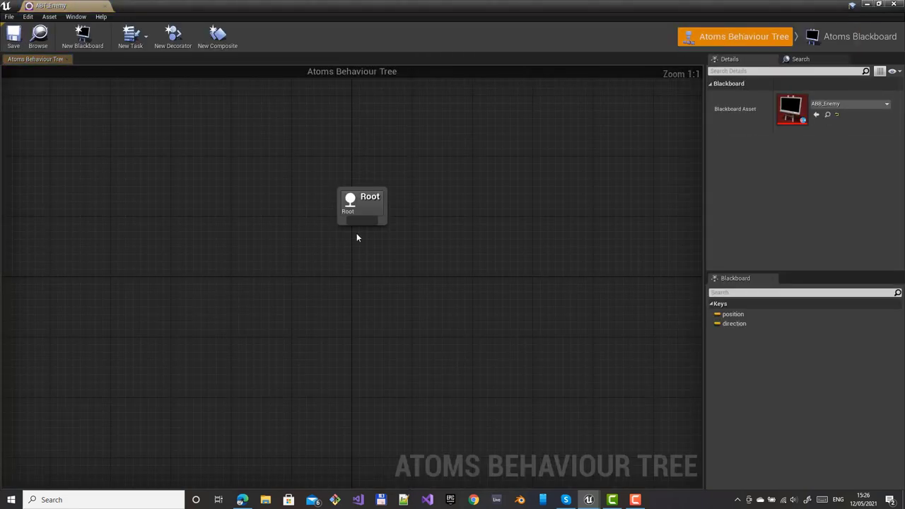
left_click_drag(365, 202, 361, 159)
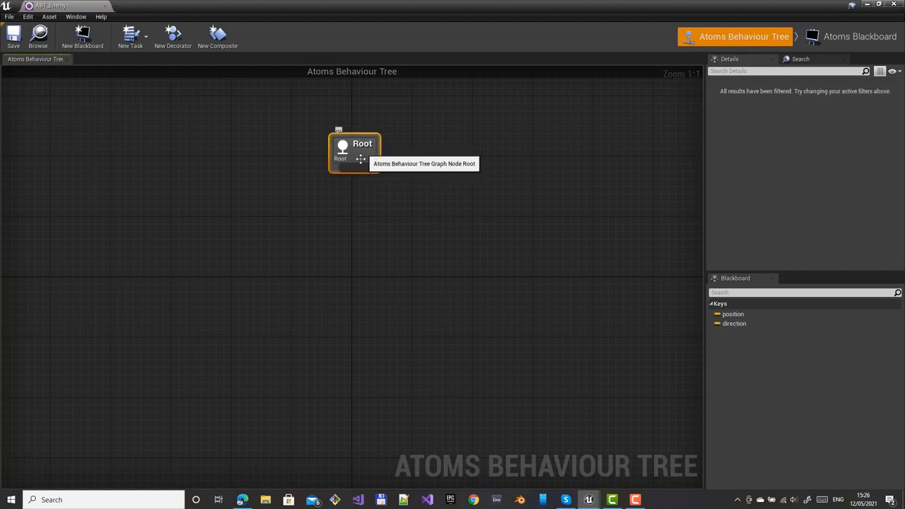
right_click(357, 205)
type("condi")
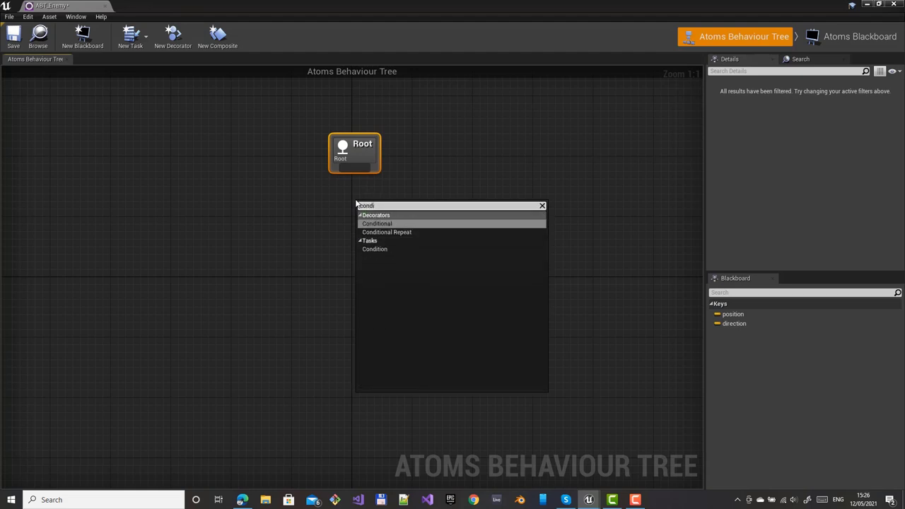
key("Return")
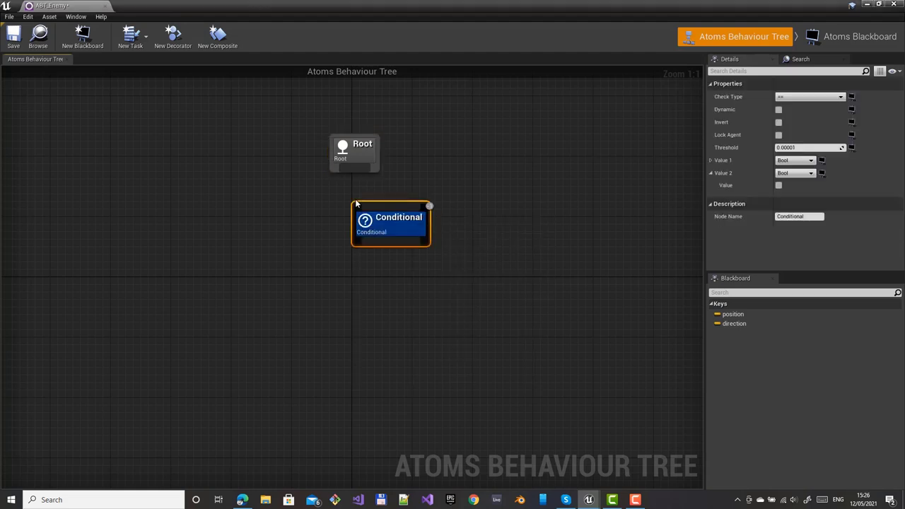
left_click_drag(406, 216, 376, 216)
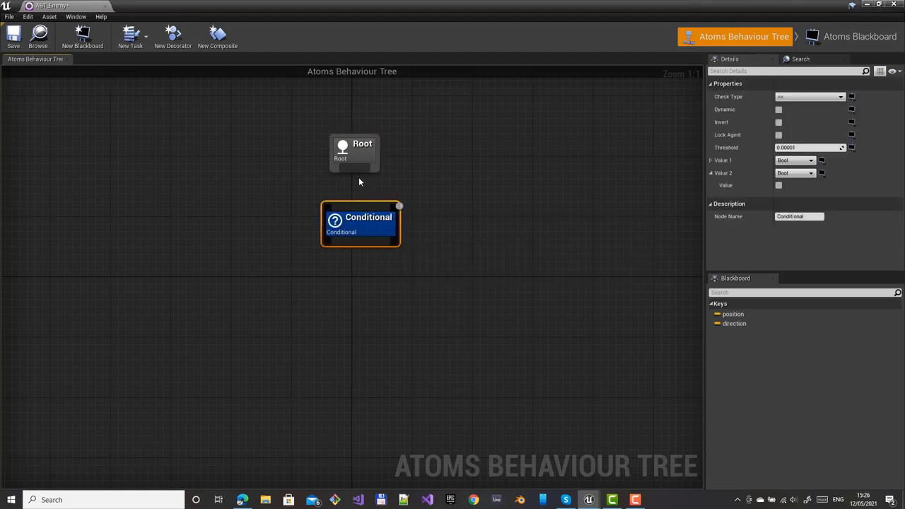
Add an Int blackboard key named active to ABB_Enemy and set its metadata use to Link
left_click(863, 32)
left_click(17, 80)
scroll(36, 156, "down", 3)
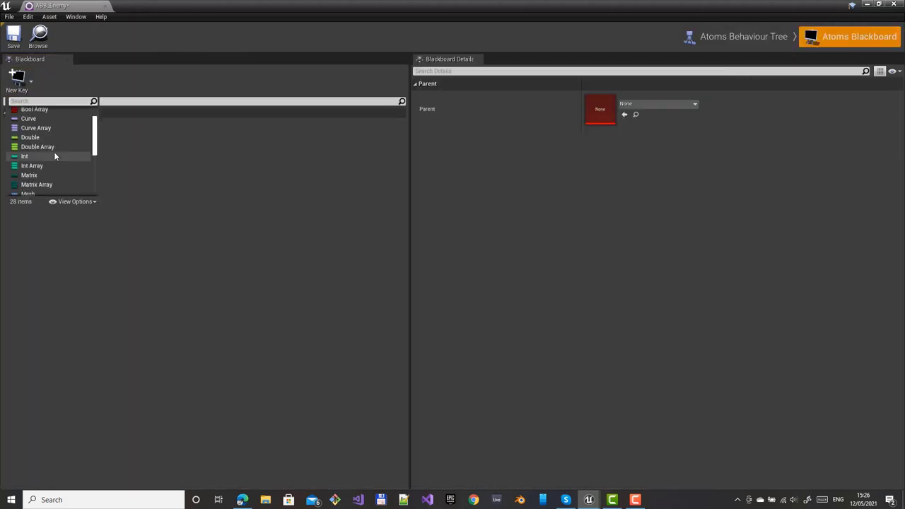
left_click(26, 141)
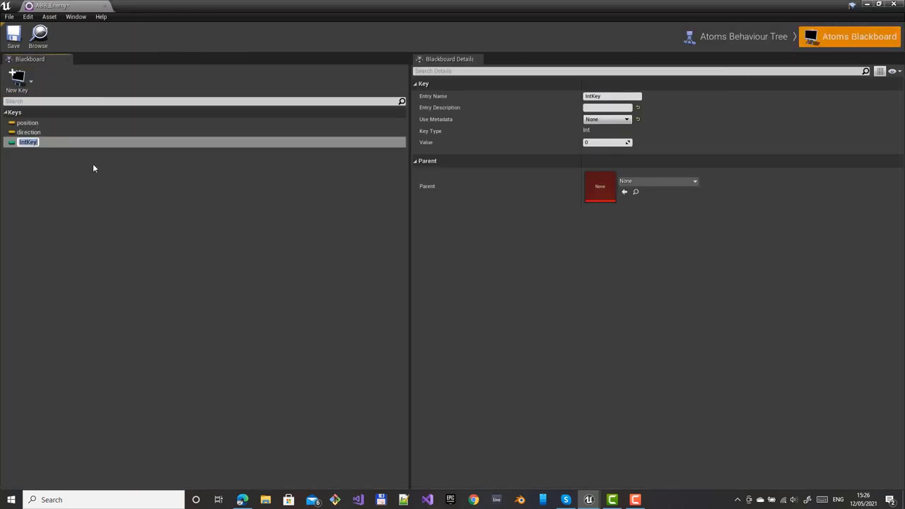
type("active")
key("Return")
left_click(606, 118)
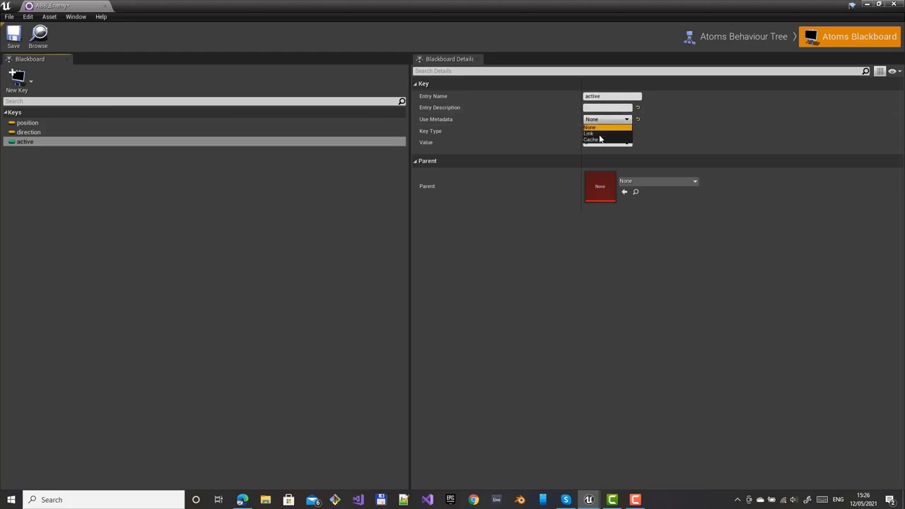
left_click(592, 132)
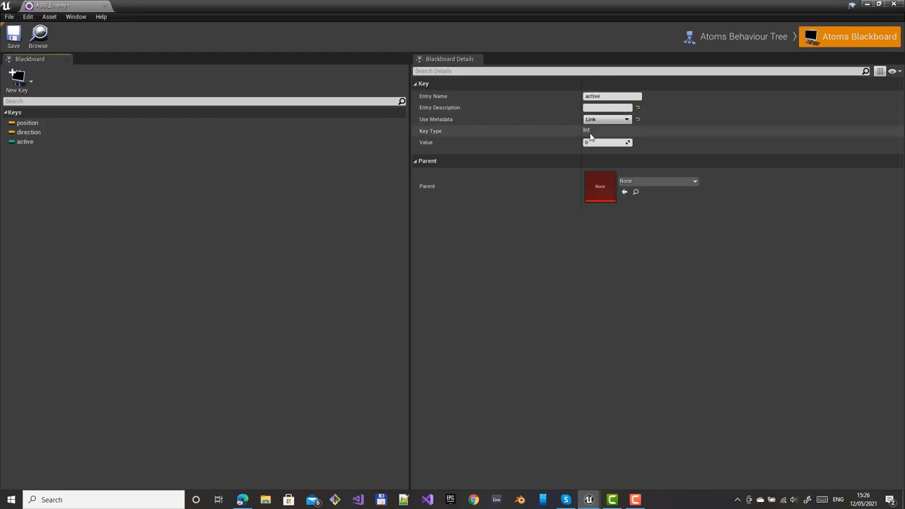
Set the Conditional decorator's check type to > and the type of both Value 1 and Value 2 to Int
left_click(788, 39)
left_click(353, 223)
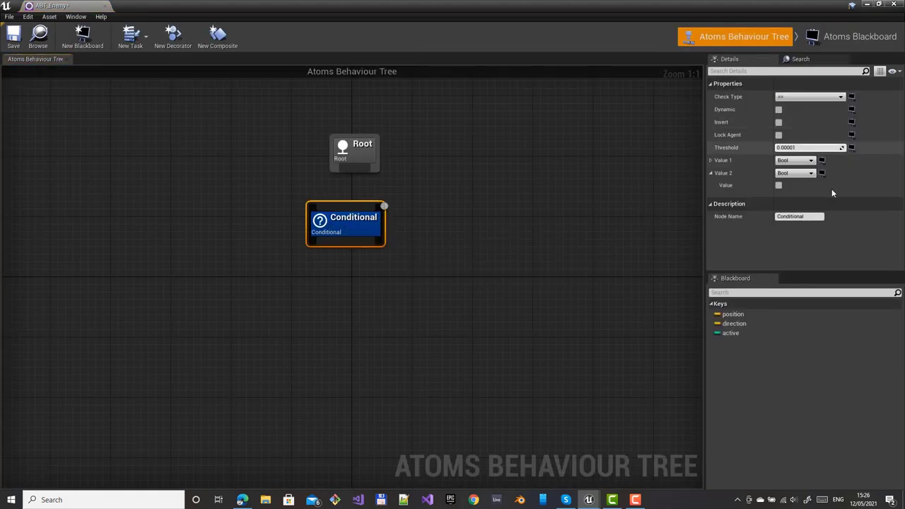
left_click(800, 98)
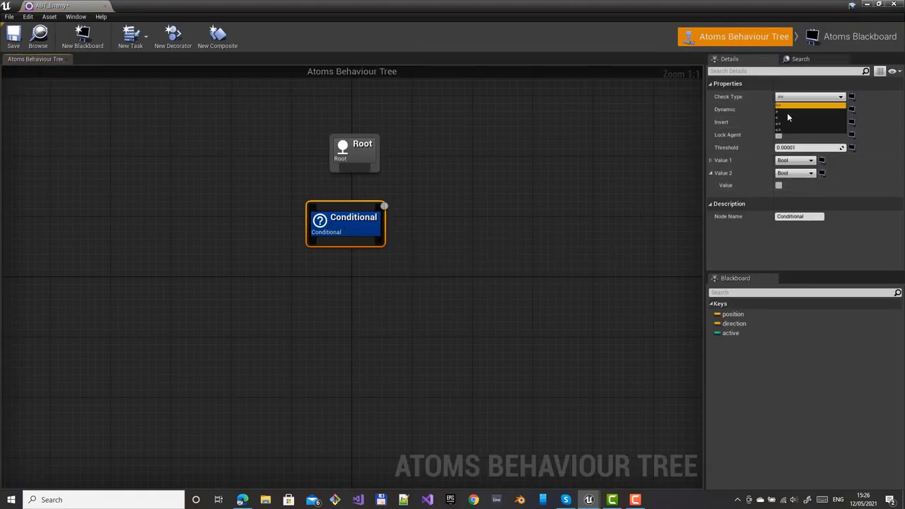
left_click(786, 111)
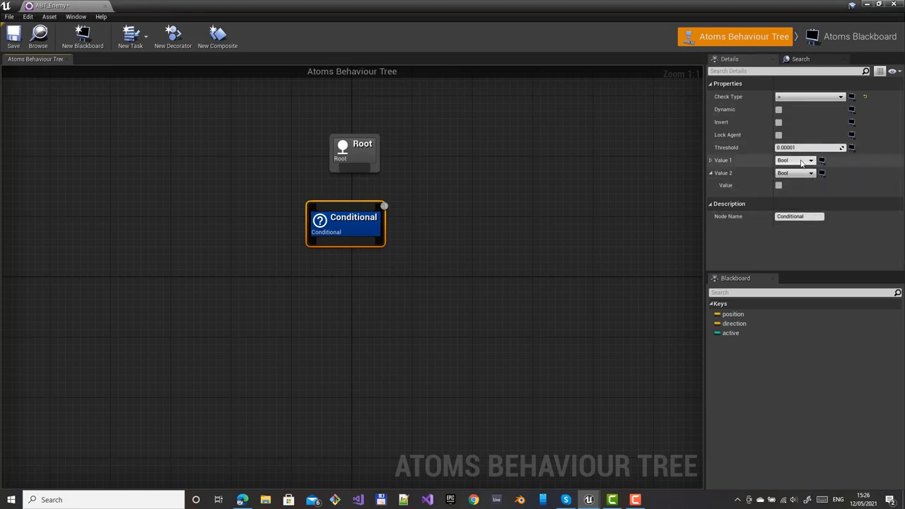
left_click(802, 161)
left_click(782, 183)
left_click(794, 174)
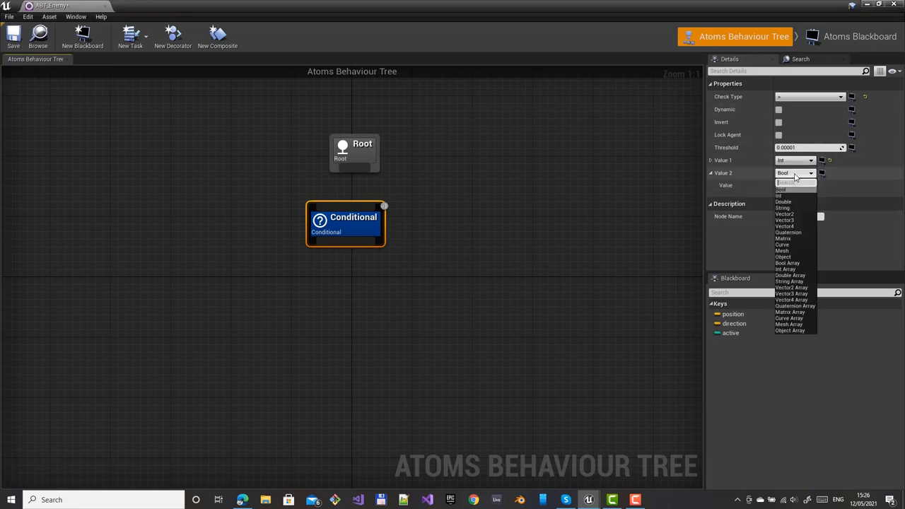
left_click(780, 196)
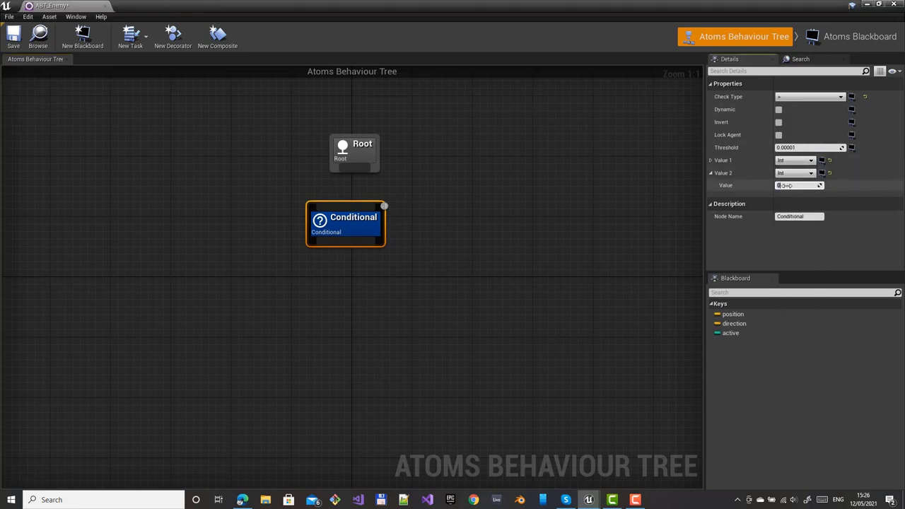
Set the Conditional decorator's Value 2 to -1 and bind Value 1 to the active blackboard key
left_click(789, 185)
type("-1")
key("Return")
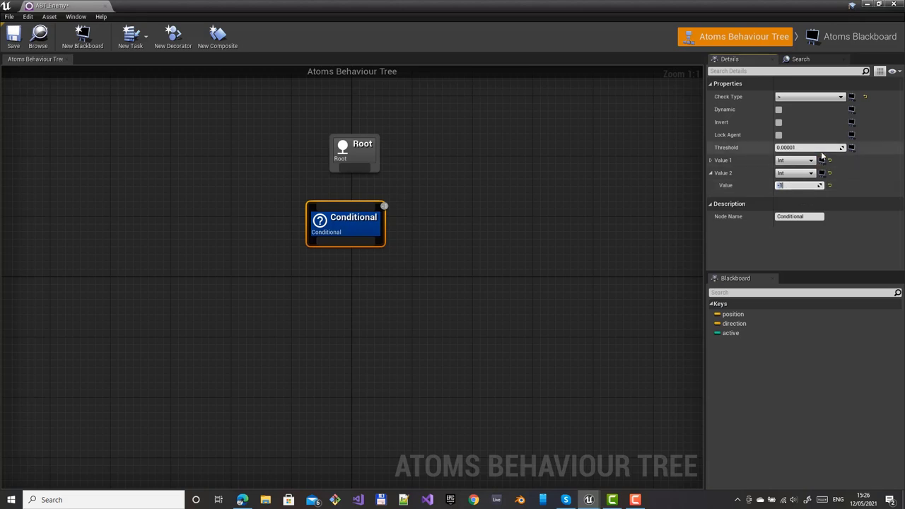
left_click(812, 162)
left_click(823, 161)
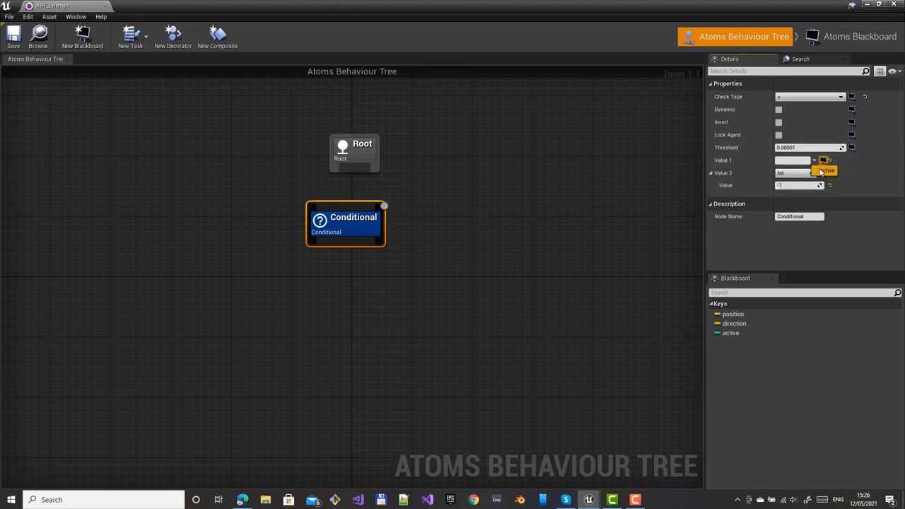
left_click(824, 171)
Connect Root to the Conditional decorator and attach a Repeat decorator beneath it, set to repeat forever
left_click_drag(344, 155, 357, 225)
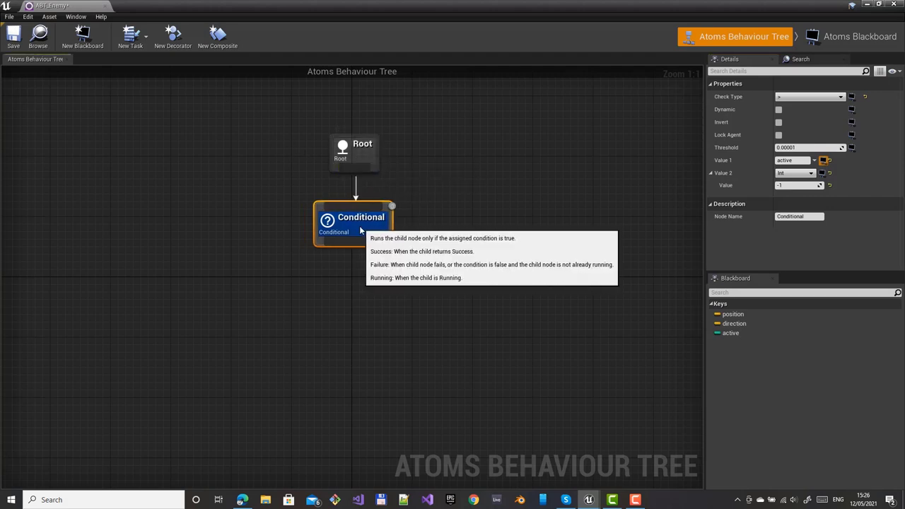
right_click(376, 298)
type("repeat")
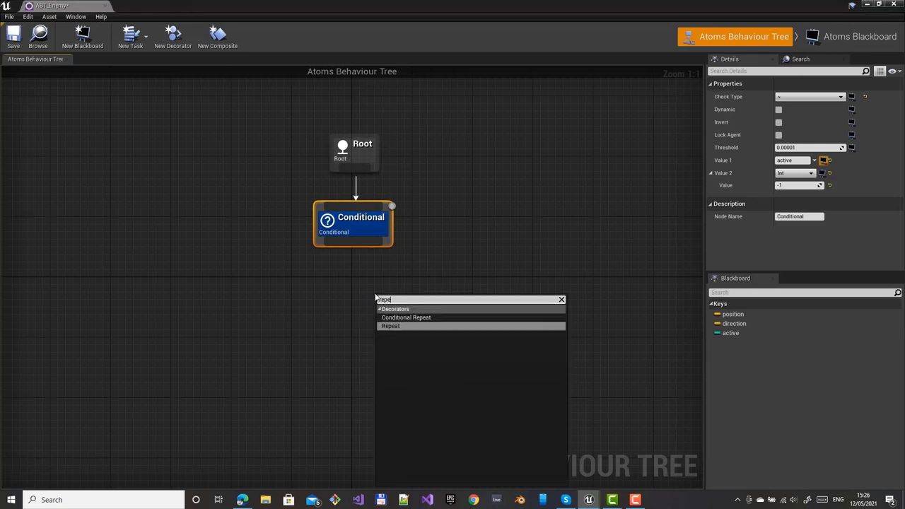
key("Return")
left_click_drag(430, 307, 357, 292)
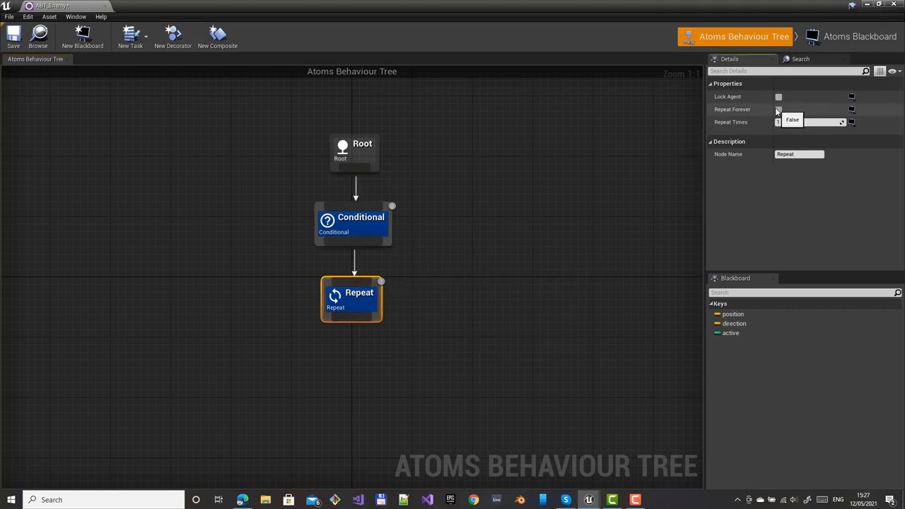
left_click(778, 110)
Add an Optional decorator below Repeat and connect Repeat to it
right_click_drag(420, 338, 373, 294)
right_click(373, 294)
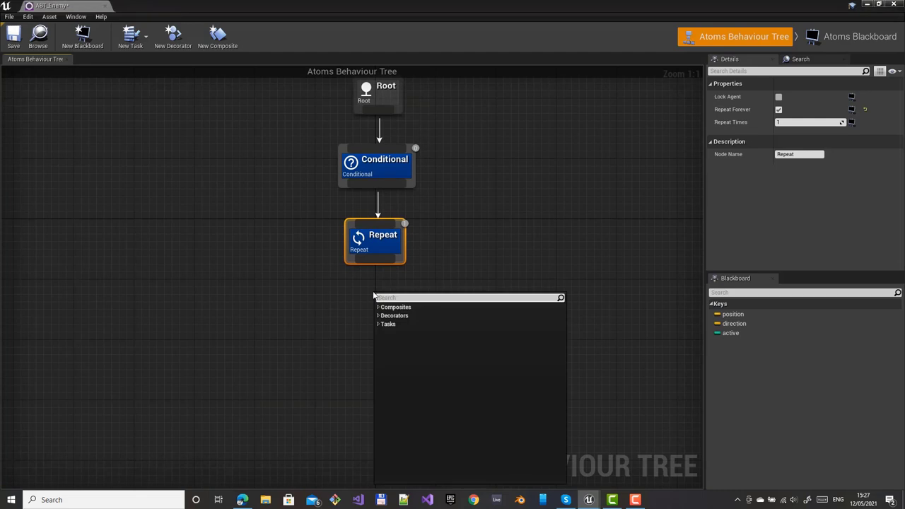
type("option")
key("Return")
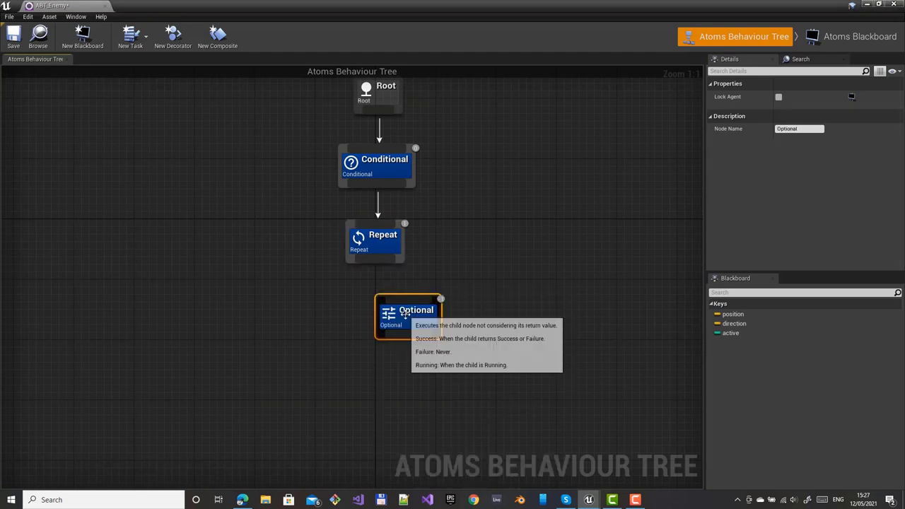
left_click_drag(404, 311, 367, 302)
left_click_drag(381, 265, 385, 300)
Enable Dynamic on the Conditional decorator and align the Optional decorator beneath Repeat
left_click(377, 164)
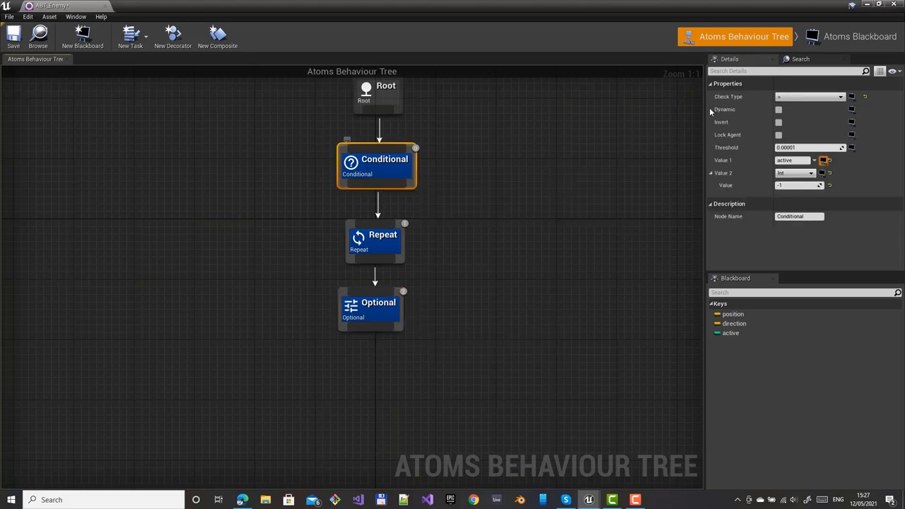
left_click(778, 110)
mouse_move(375, 312)
left_click_drag(375, 313, 382, 318)
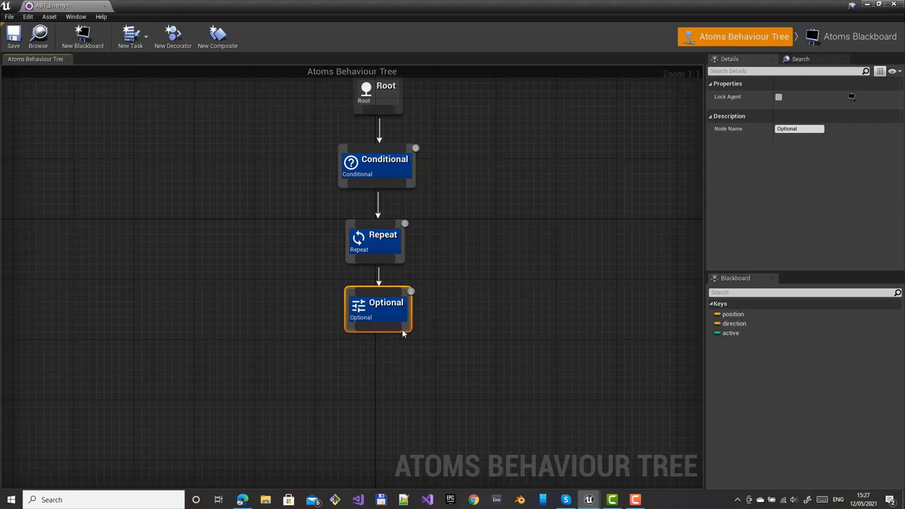
Add a Sequence composite as the child of Optional and position it below with some spacing
right_click_drag(442, 309, 433, 232)
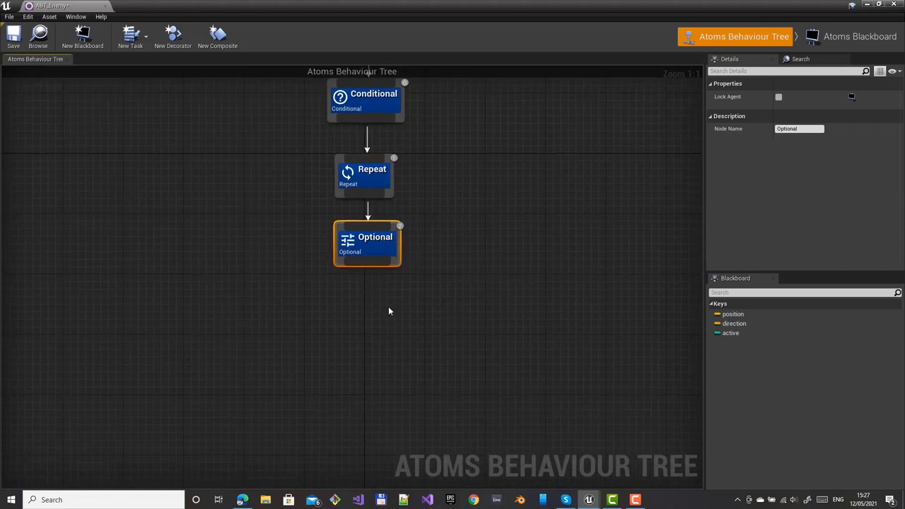
left_click_drag(370, 262, 368, 309)
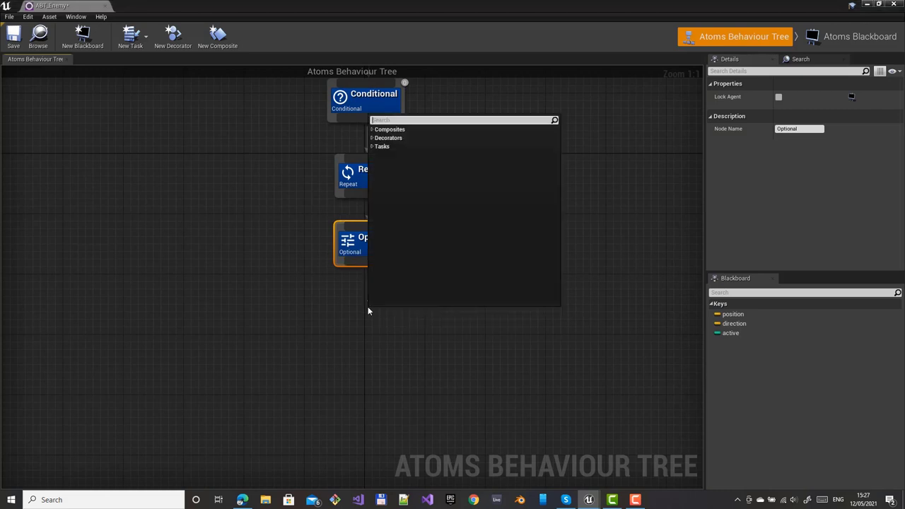
type("sequ")
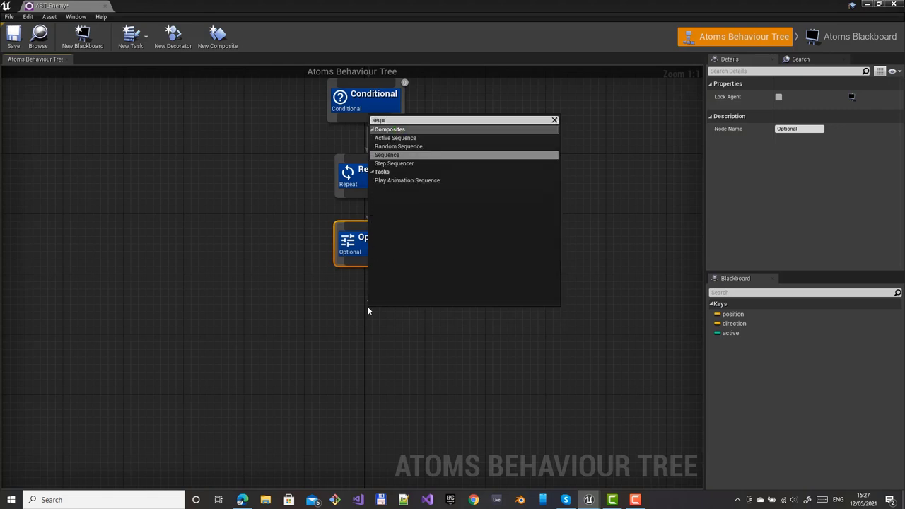
key("Return")
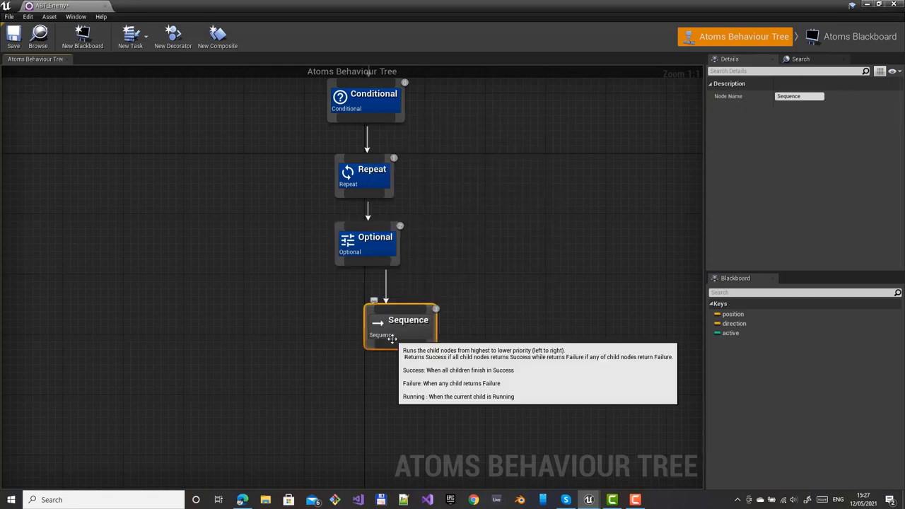
left_click_drag(392, 329, 350, 374)
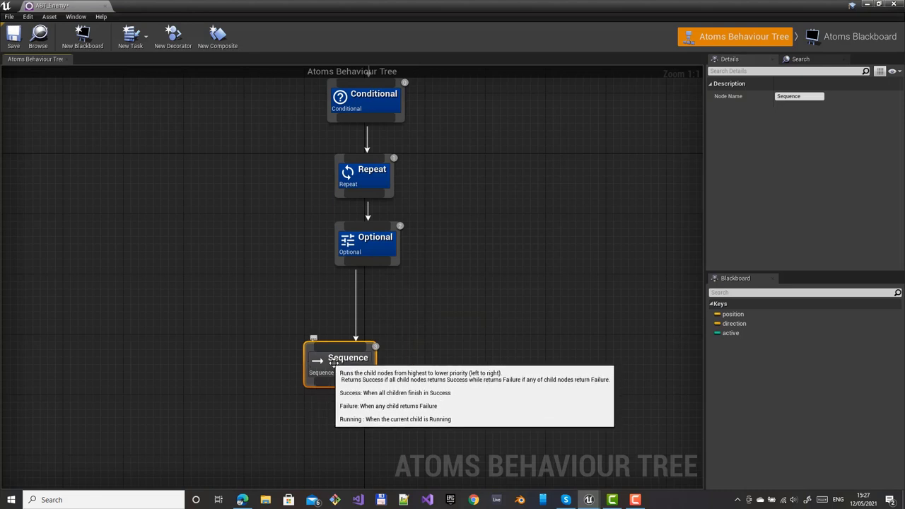
right_click_drag(405, 297, 401, 340)
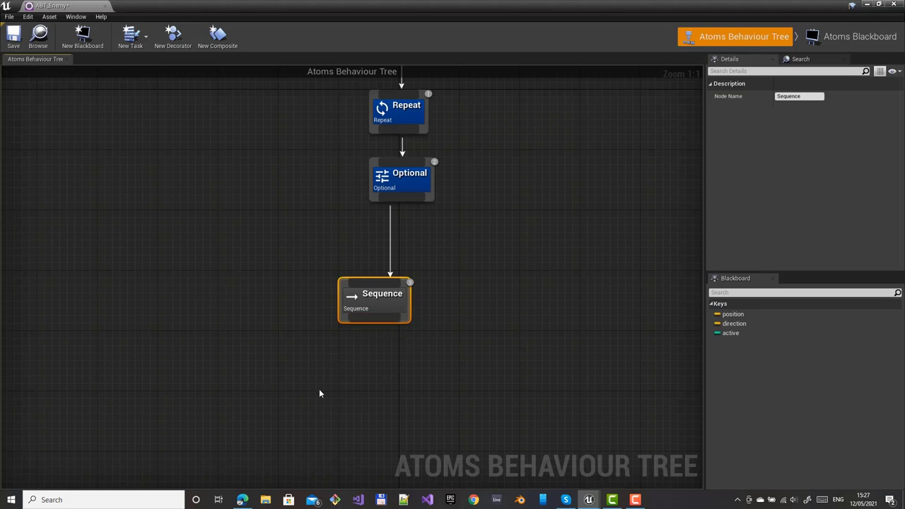
left_click_drag(376, 302, 375, 280)
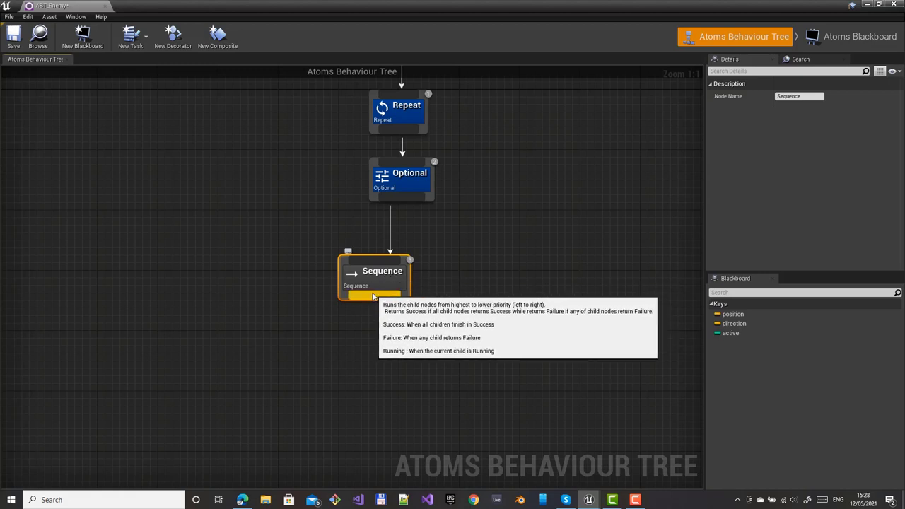
Add a Find Random Reachable Point task as the child of Sequence and place it to the composite's lower left
right_click(259, 374)
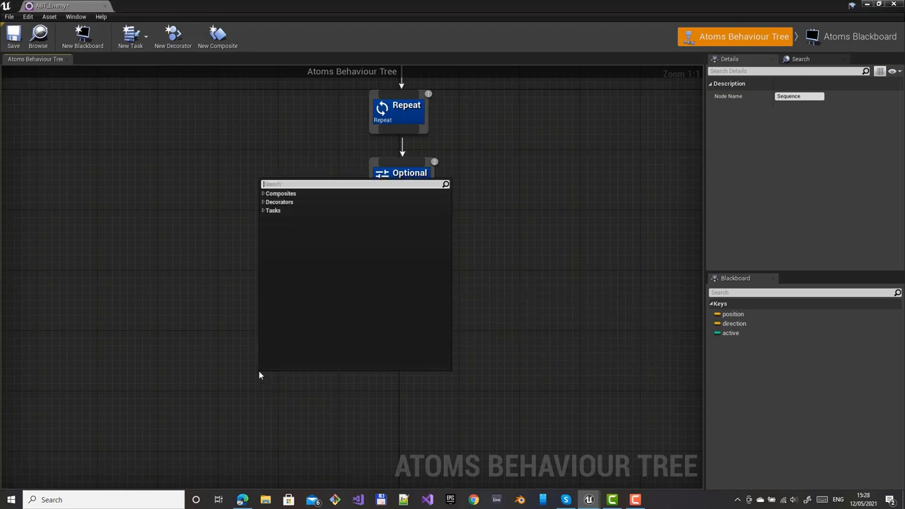
type("fin")
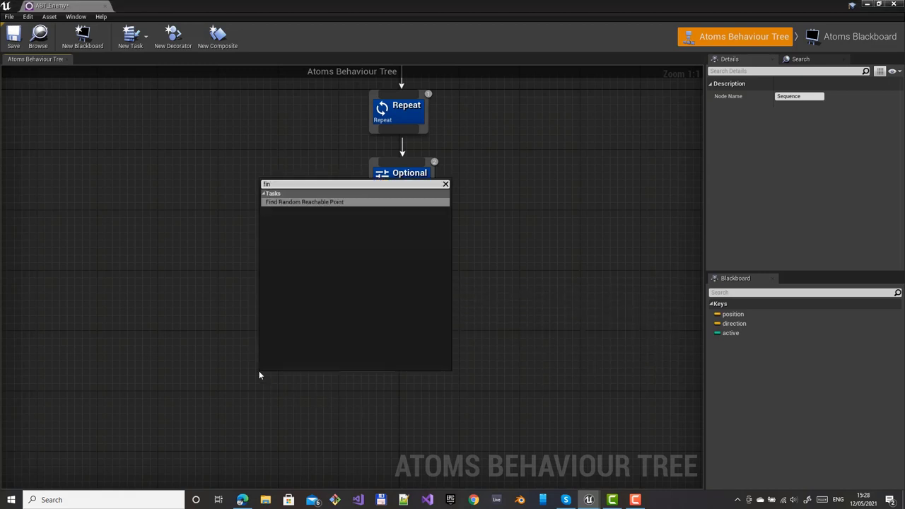
key("Return")
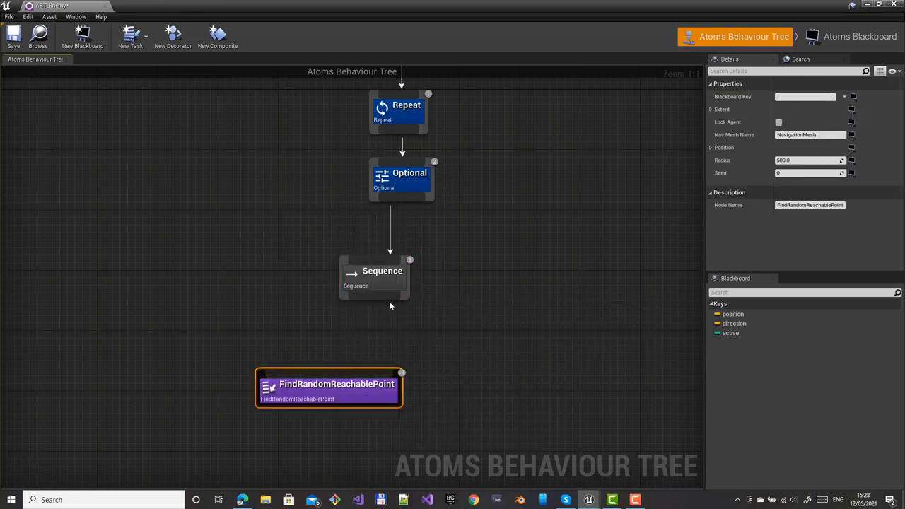
left_click_drag(325, 382, 311, 375)
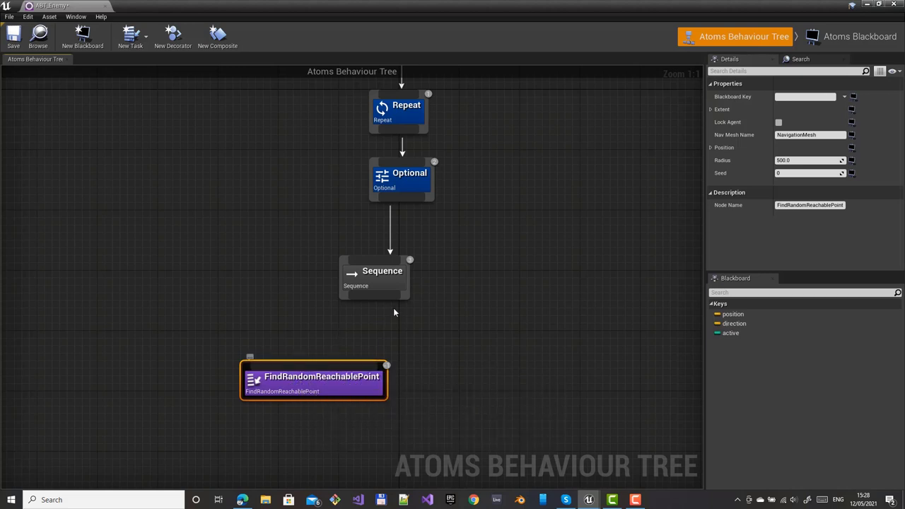
left_click_drag(382, 297, 313, 365)
left_click_drag(388, 304, 299, 377)
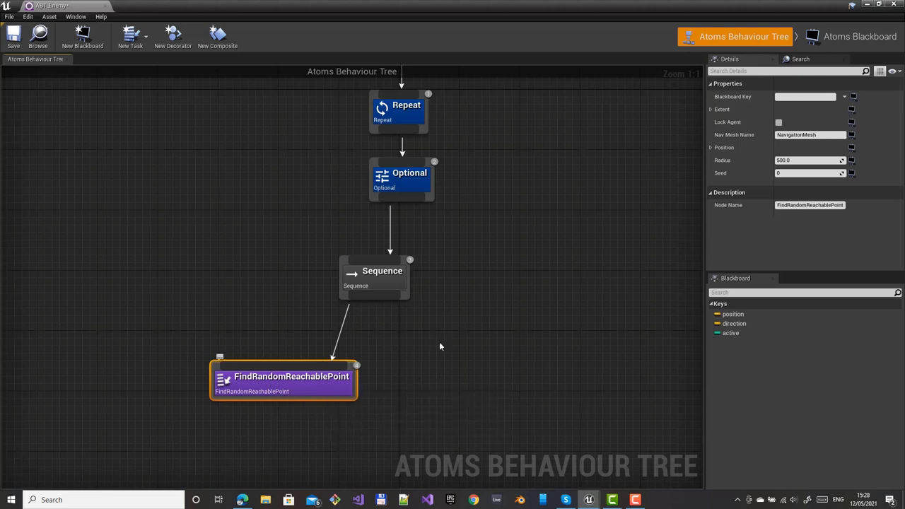
Add a Vector3 key named targetPosition to the ABB_Enemy blackboard
left_click(869, 39)
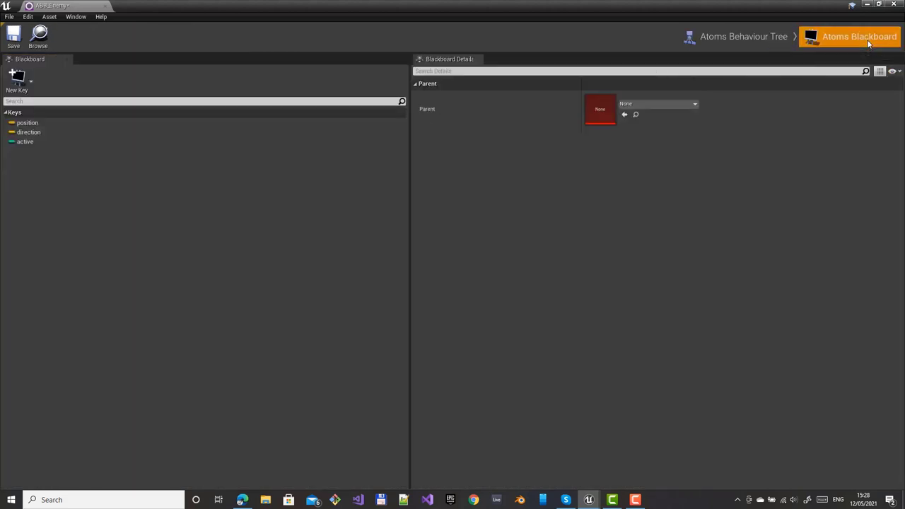
left_click(31, 74)
scroll(29, 127, "down", 6)
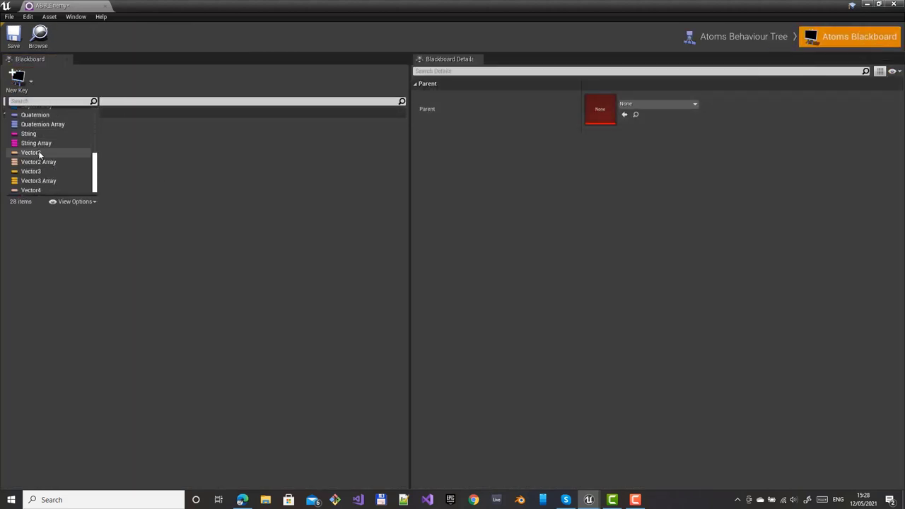
left_click(31, 171)
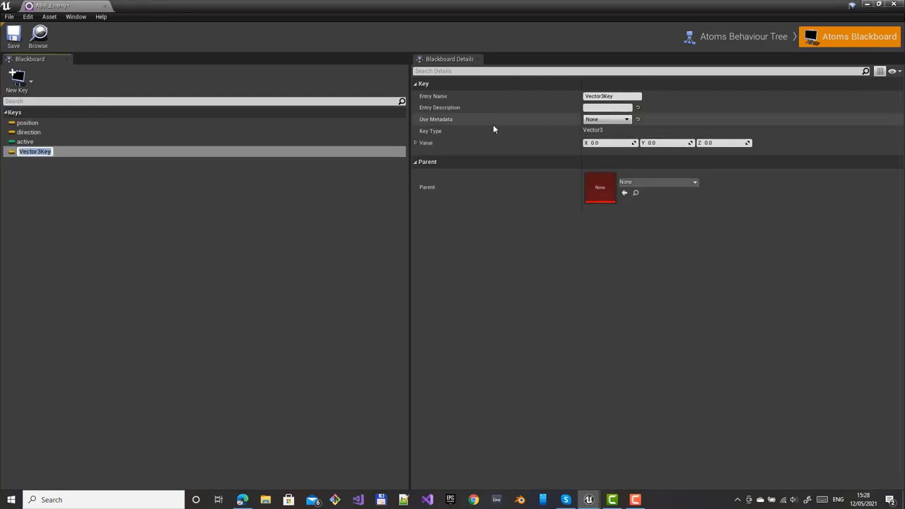
type("targetPosition")
key("Return")
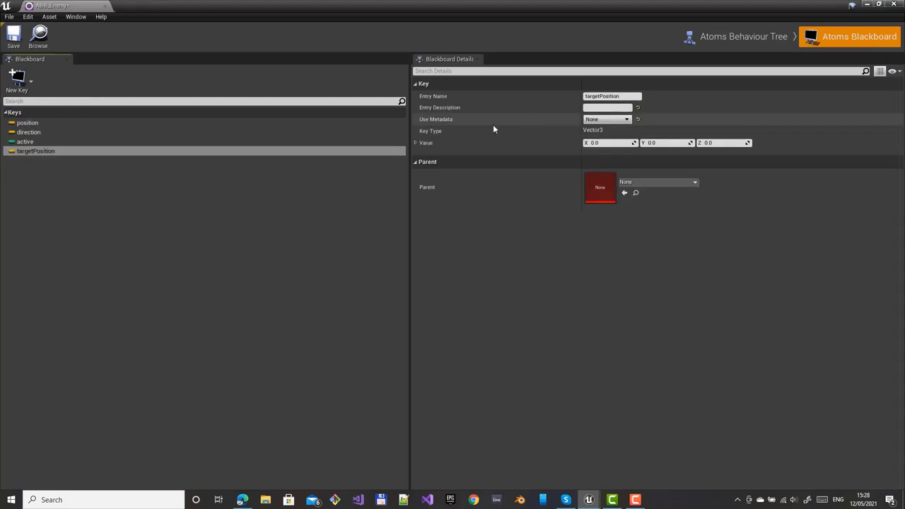
Return to the behaviour tree and set FindRandomReachablePoint's blackboard key to targetPosition and its radius to 1000
left_click(741, 36)
left_click(305, 385)
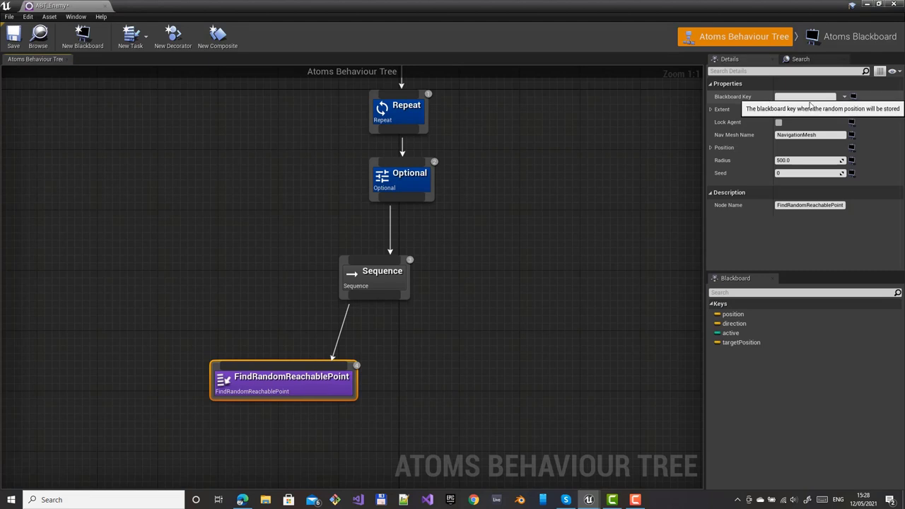
left_click(844, 97)
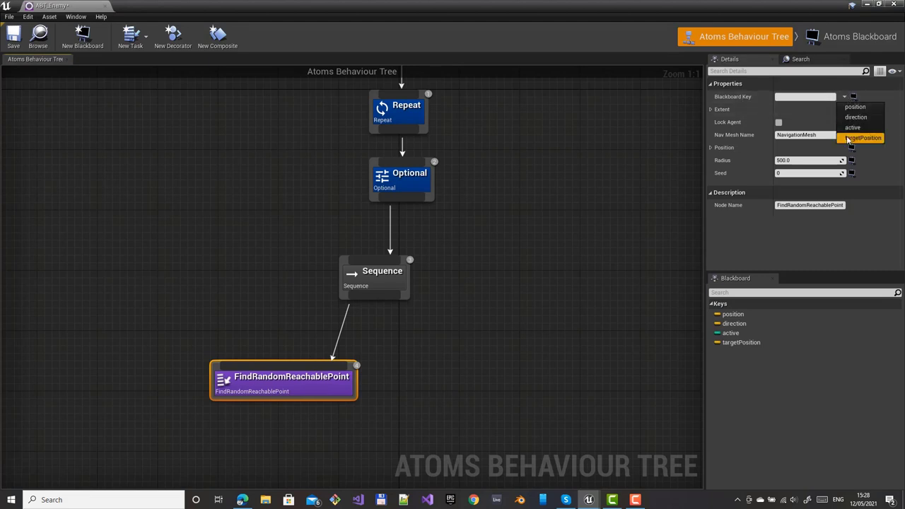
left_click(850, 139)
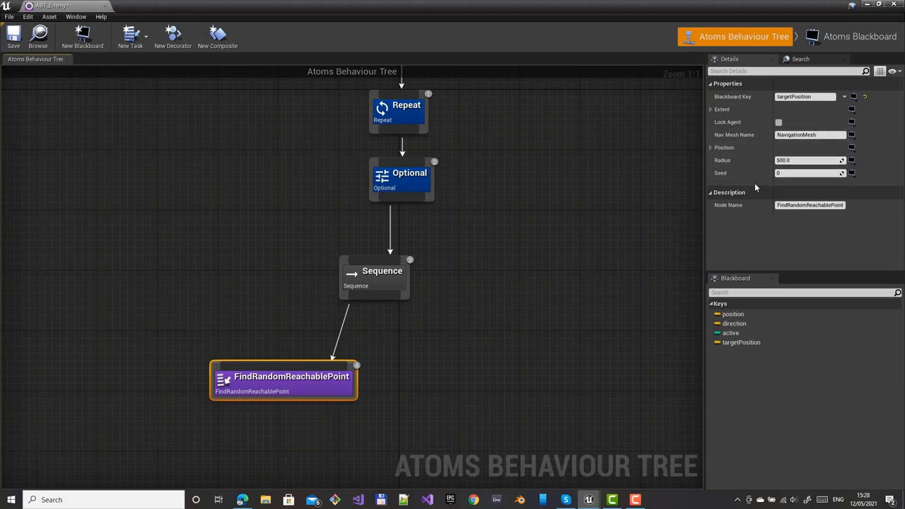
left_click(793, 159)
type("100")
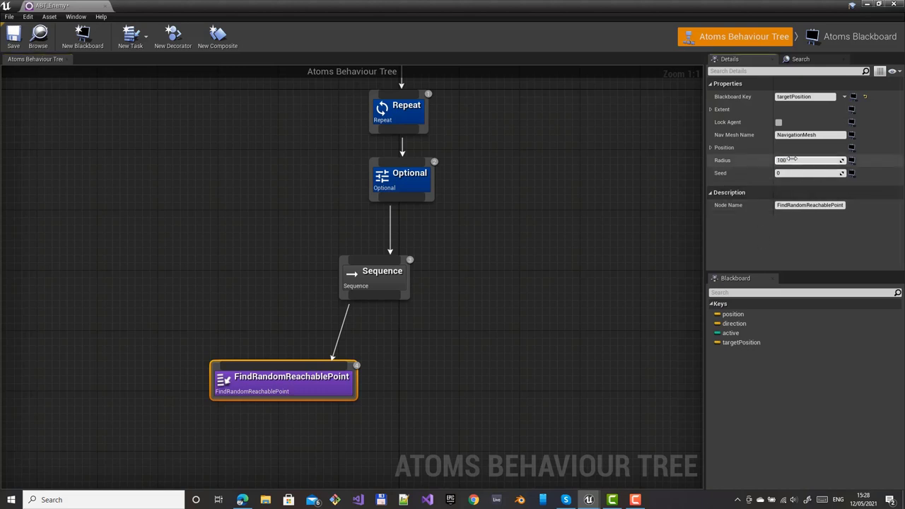
type("0")
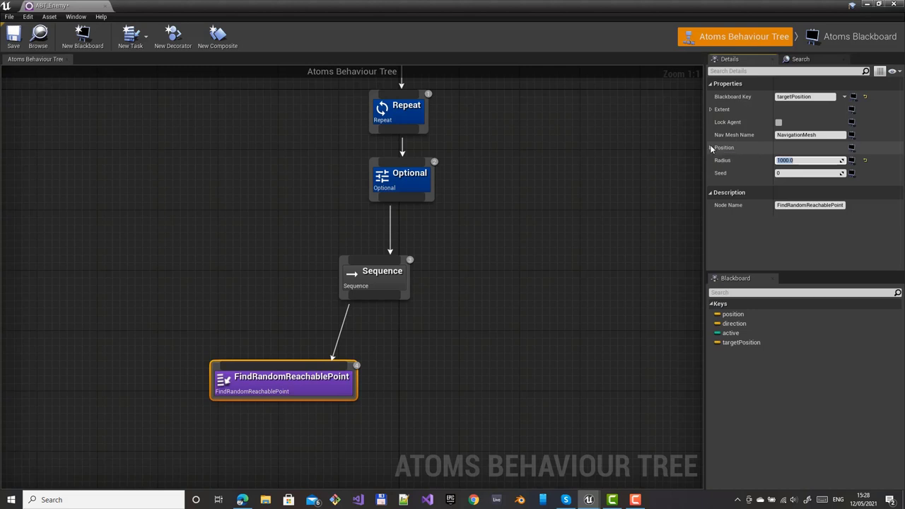
Bind the Position property of FindRandomReachablePoint to the position blackboard key
left_click(709, 146)
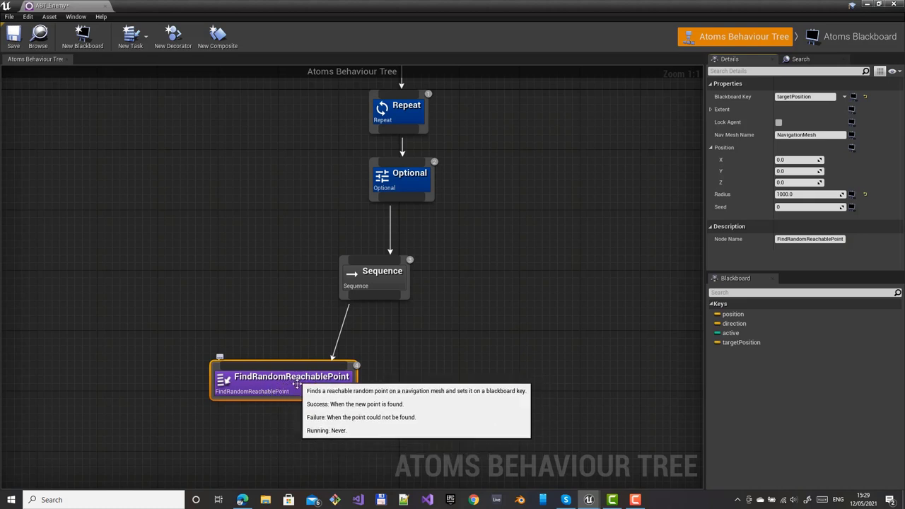
left_click(852, 149)
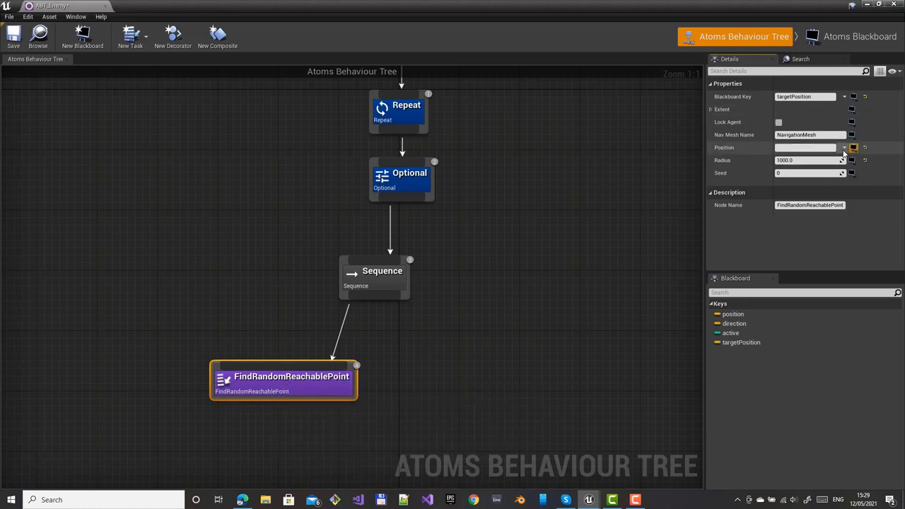
left_click(843, 149)
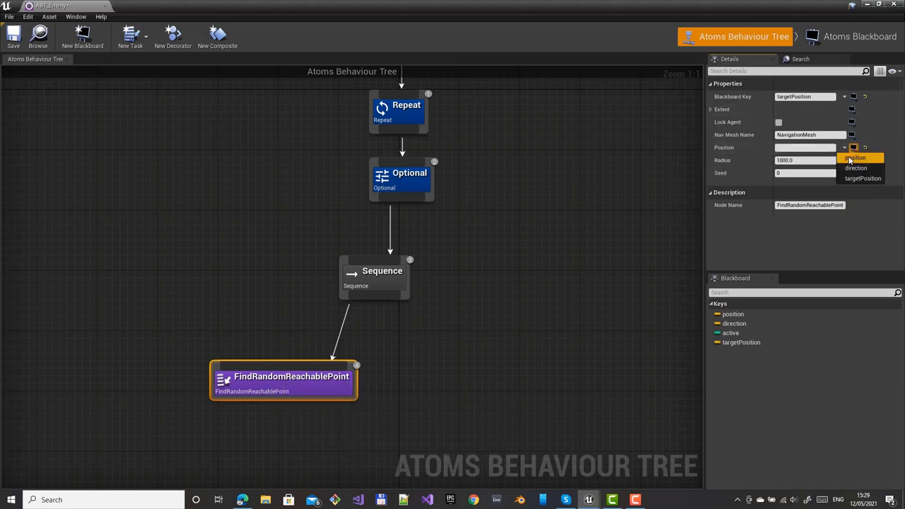
left_click(851, 158)
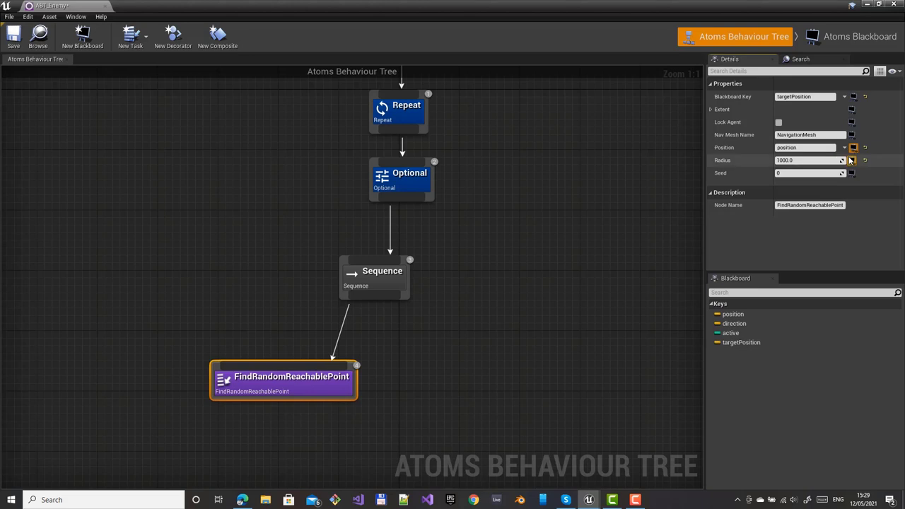
Set FindRandomReachablePoint's extent to 300 on X, Y and Z, and shift the node slightly further left in the graph
left_click(711, 109)
left_click(790, 121)
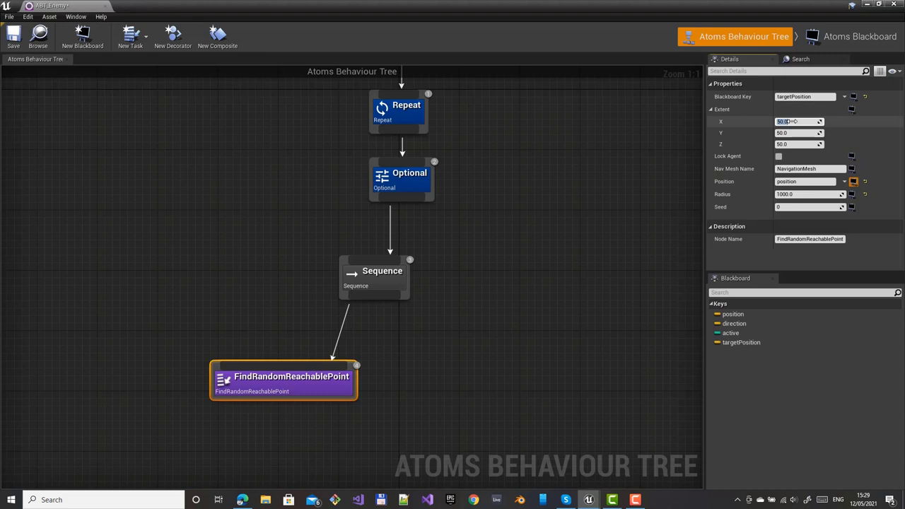
type("300")
key("Tab")
type("300")
key("Tab")
key("Return")
left_click_drag(324, 397, 294, 395)
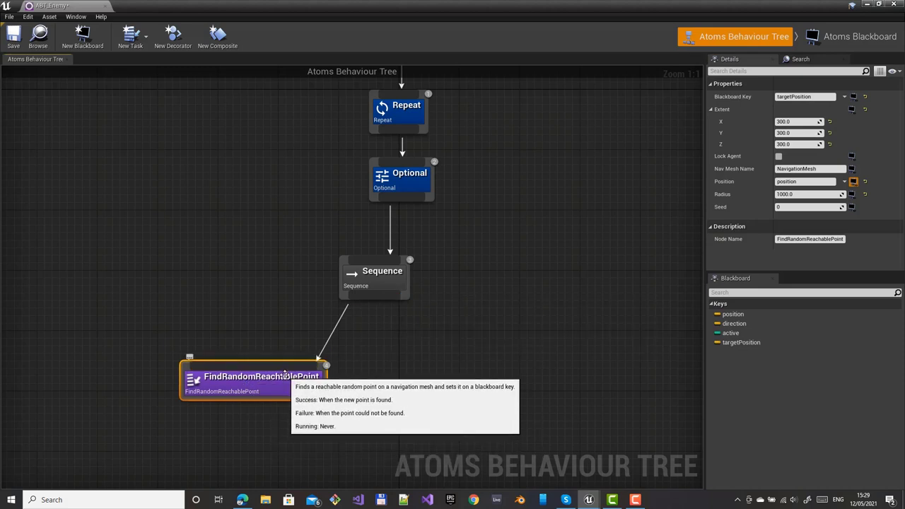
right_click(374, 365)
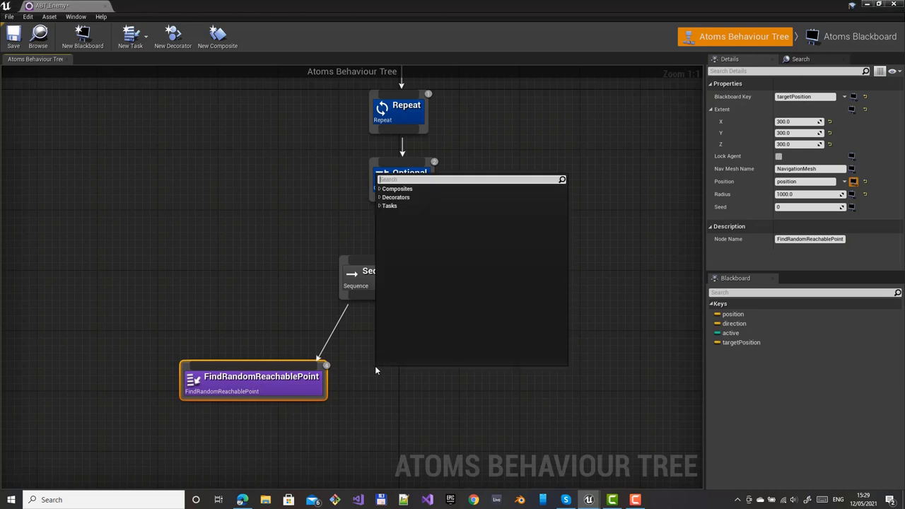
left_click(284, 212)
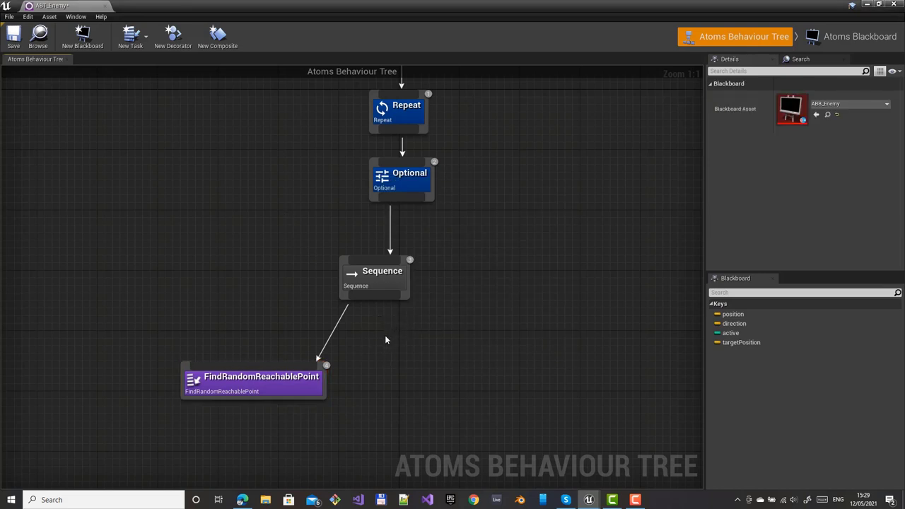
Add an Int key named state to the ABB_Enemy blackboard
left_click(877, 35)
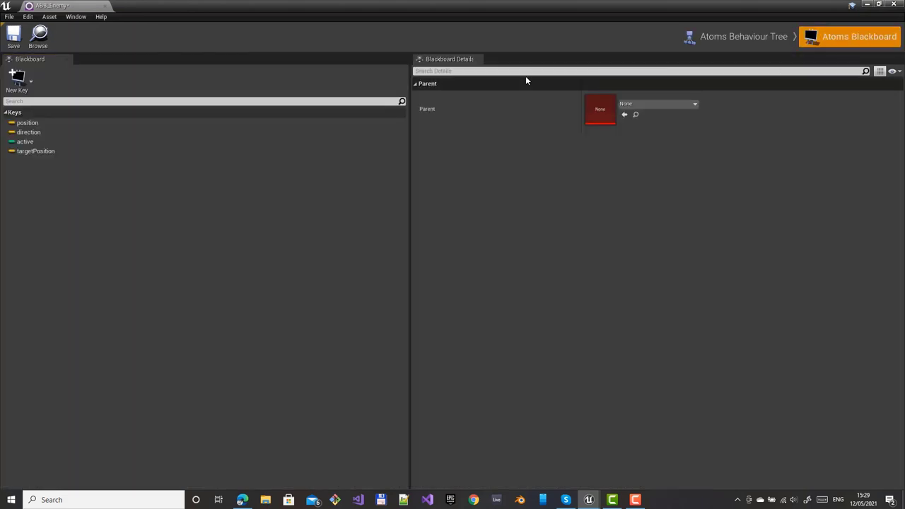
left_click(17, 76)
scroll(39, 156, "down", 5)
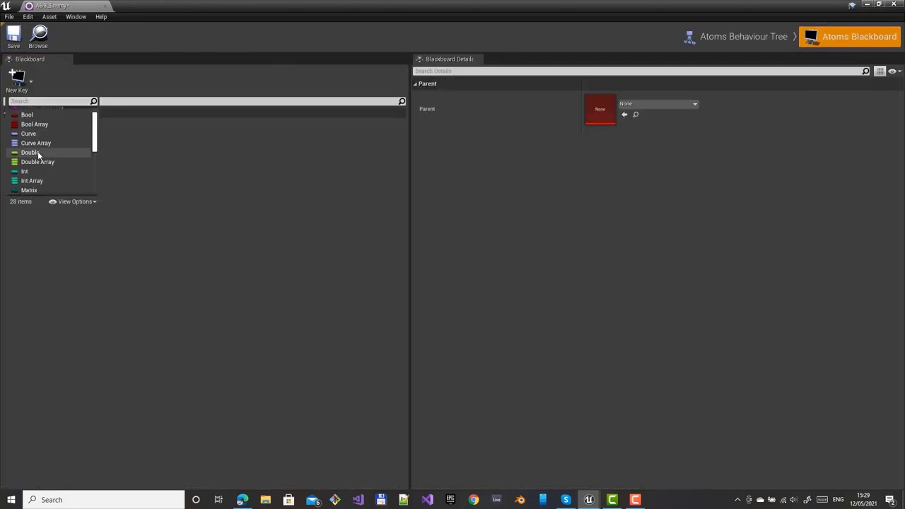
scroll(39, 155, "down", 3)
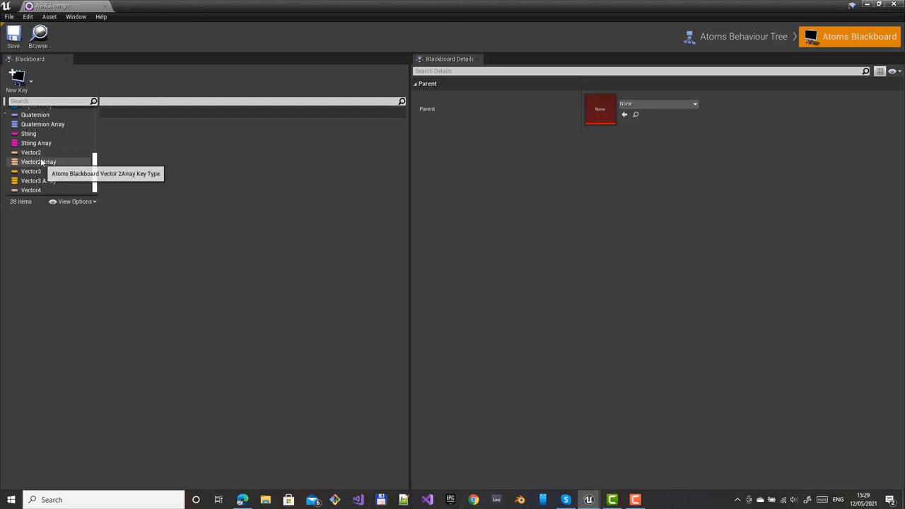
scroll(39, 154, "up", 5)
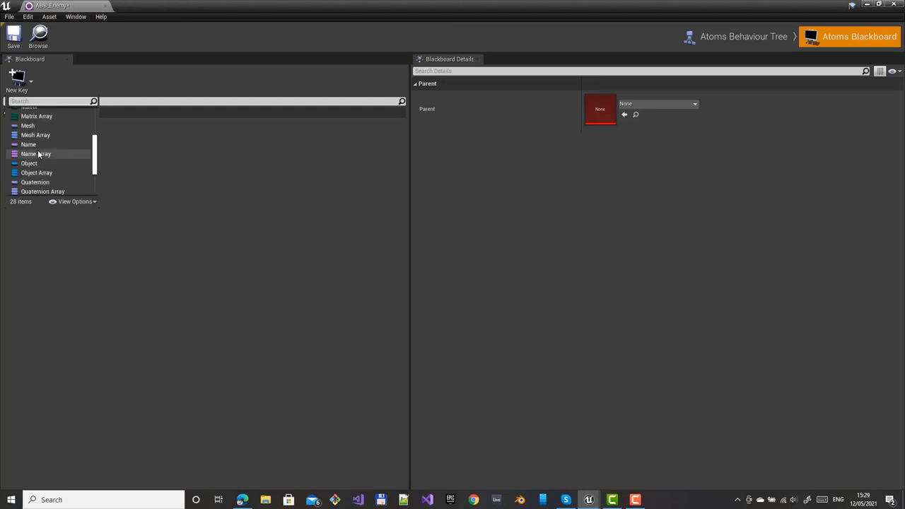
left_click(26, 147)
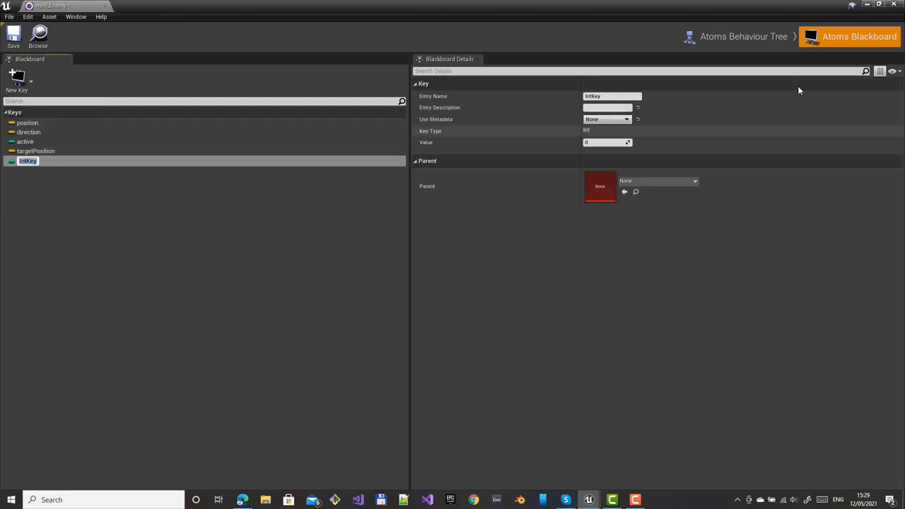
type("state")
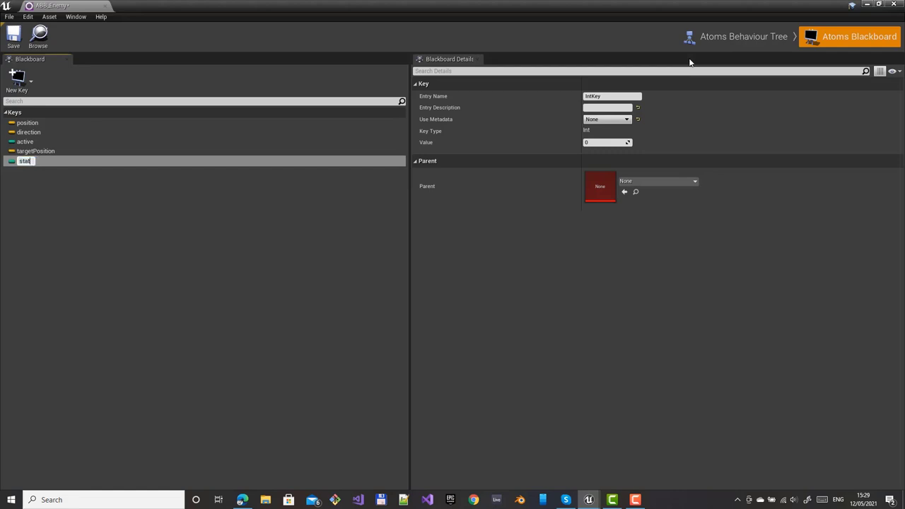
key("Return")
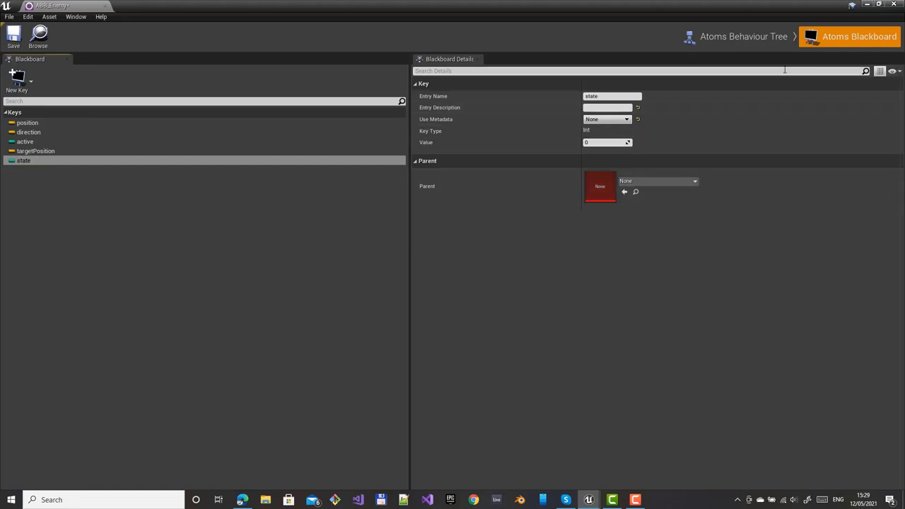
Return to the behaviour tree and add a Set Blackboard Entry task under Sequence, to the right of FindRandomReachablePoint
left_click(749, 40)
left_click_drag(369, 298, 369, 366)
type("set")
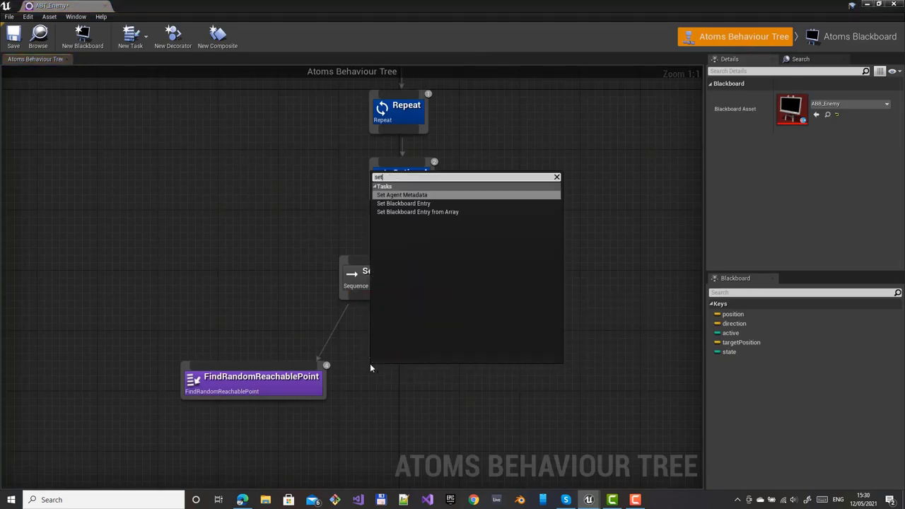
key("Down")
key("Return")
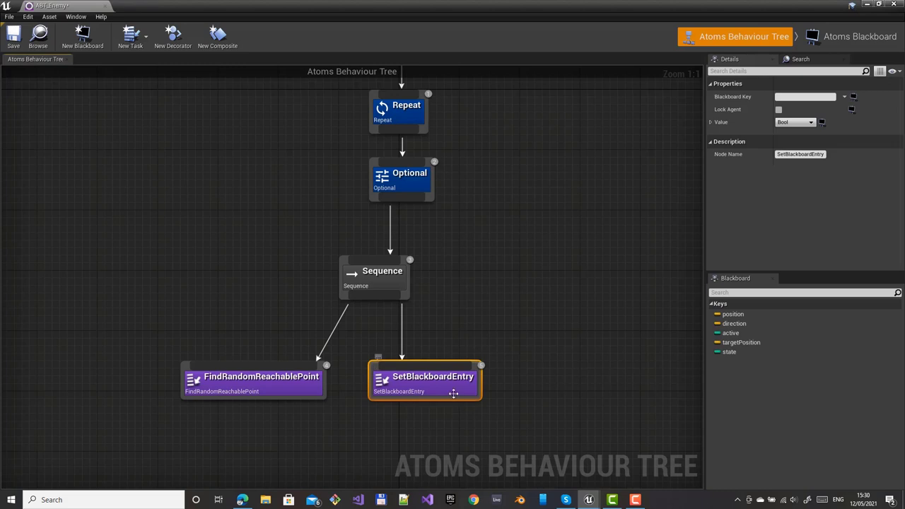
right_click(453, 394)
left_click_drag(453, 393, 431, 417)
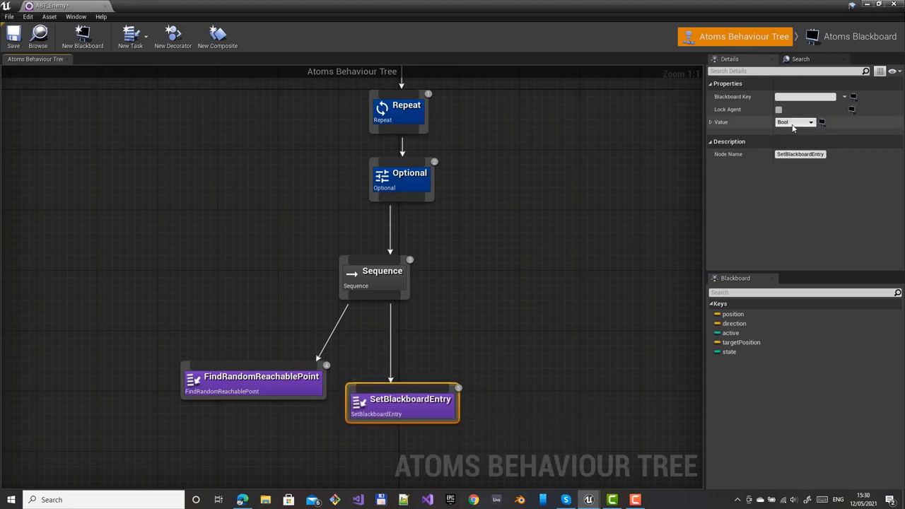
Set SetBlackboardEntry's blackboard key to state and its value to the Int 1
left_click(793, 123)
left_click(843, 96)
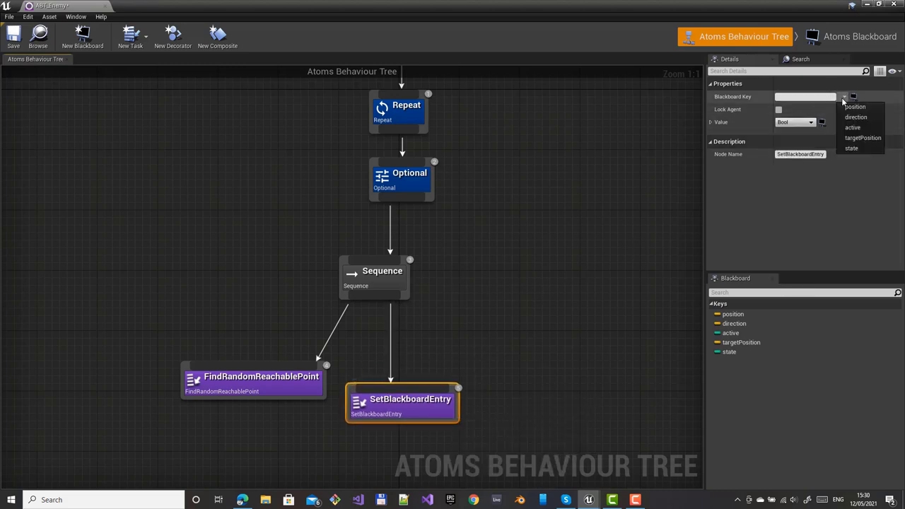
left_click(860, 149)
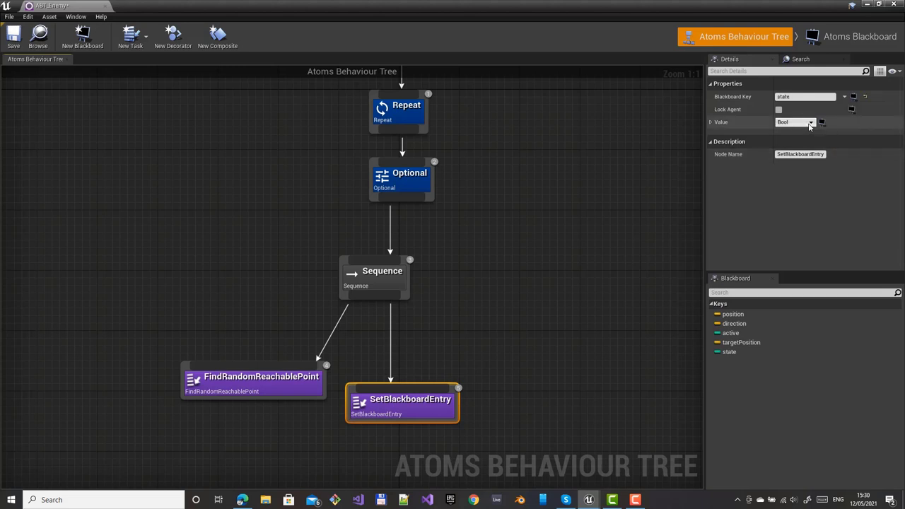
left_click(796, 122)
left_click(782, 145)
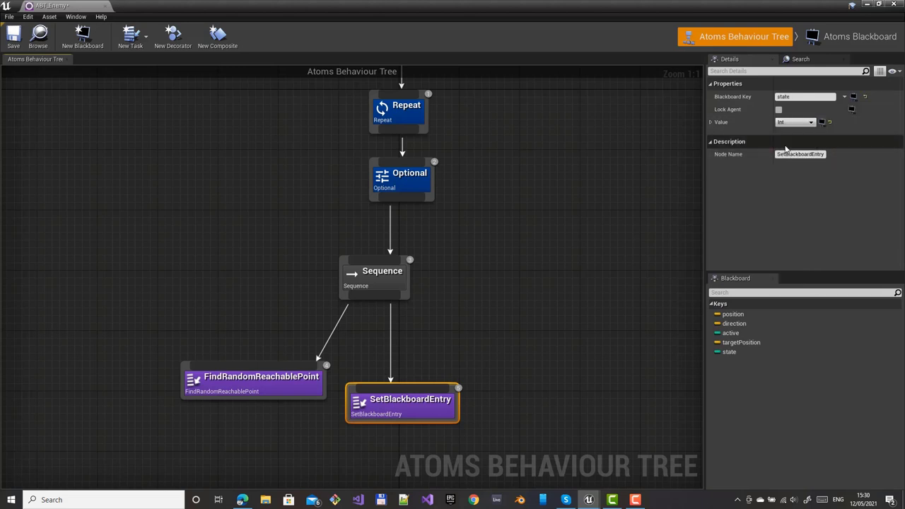
left_click(711, 123)
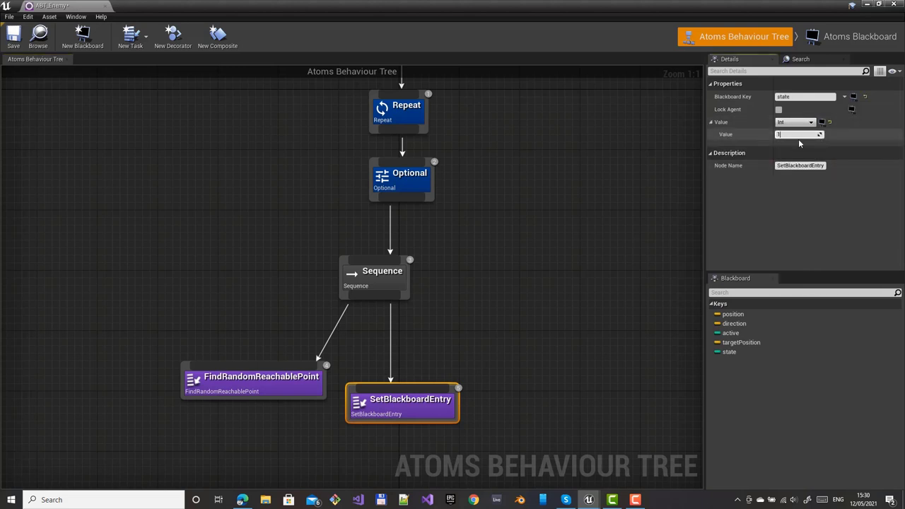
left_click(798, 136)
type("1")
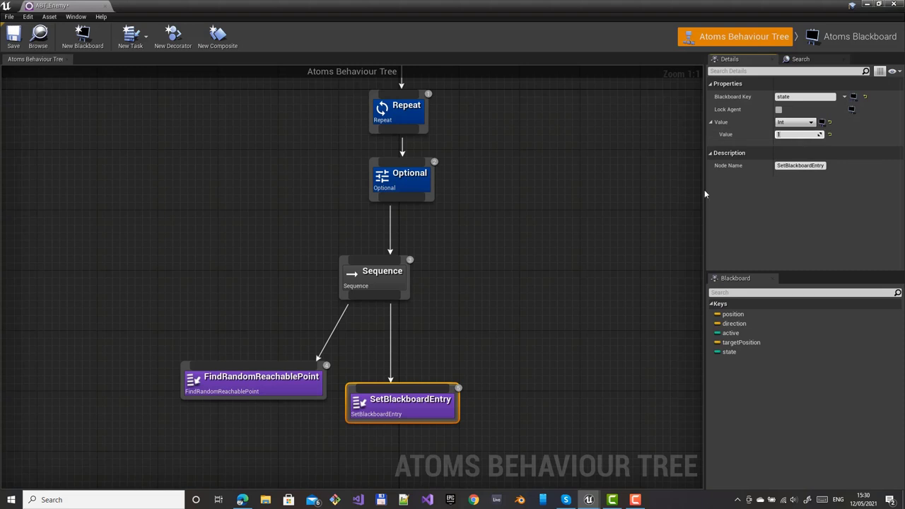
Rename the SetBlackboardEntry node as Set Jog State
left_click(396, 407)
left_click(786, 165)
type("Set Dog State")
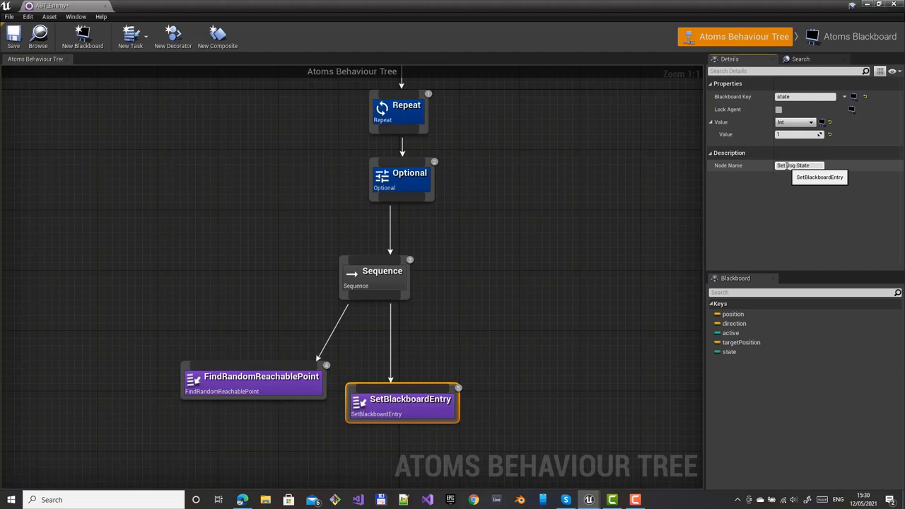
key("Return")
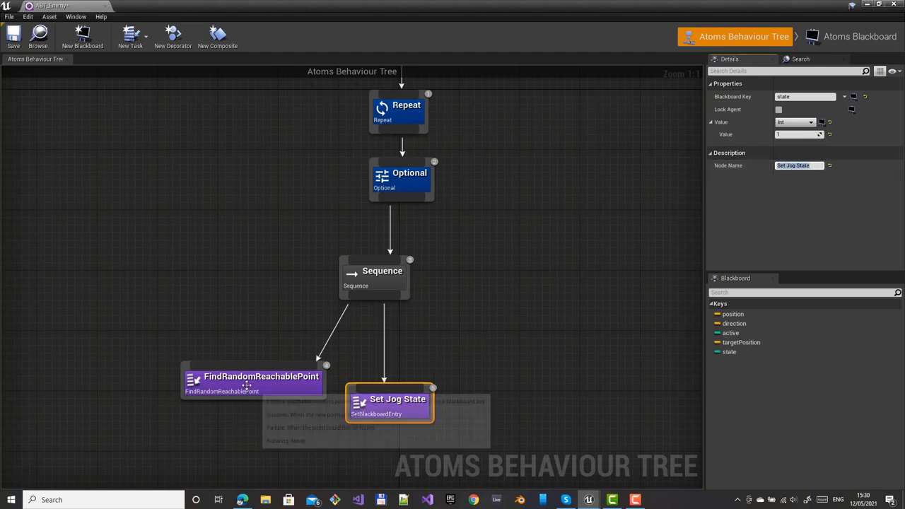
Rename the FindRandomReachablePoint node as Find Patrol Target and move Set Jog State level beside it
left_click(251, 393)
left_click(786, 239)
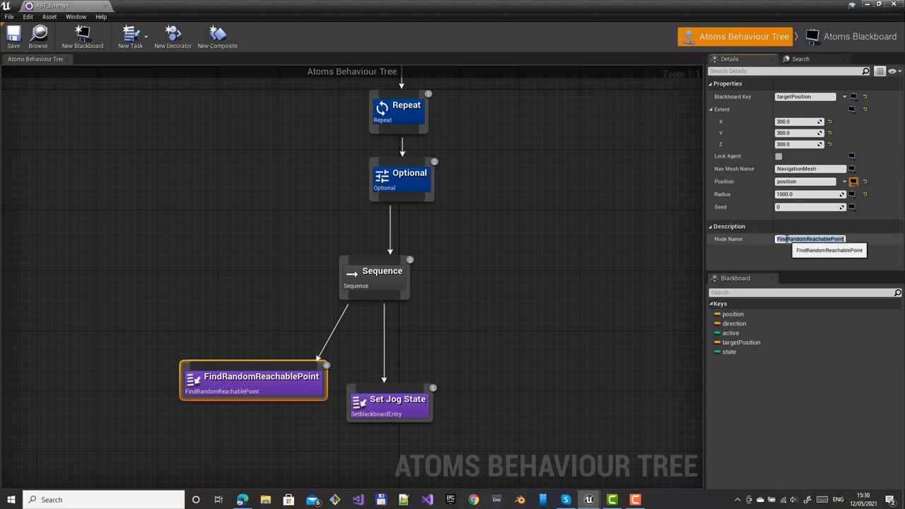
type("Find Patrol Target")
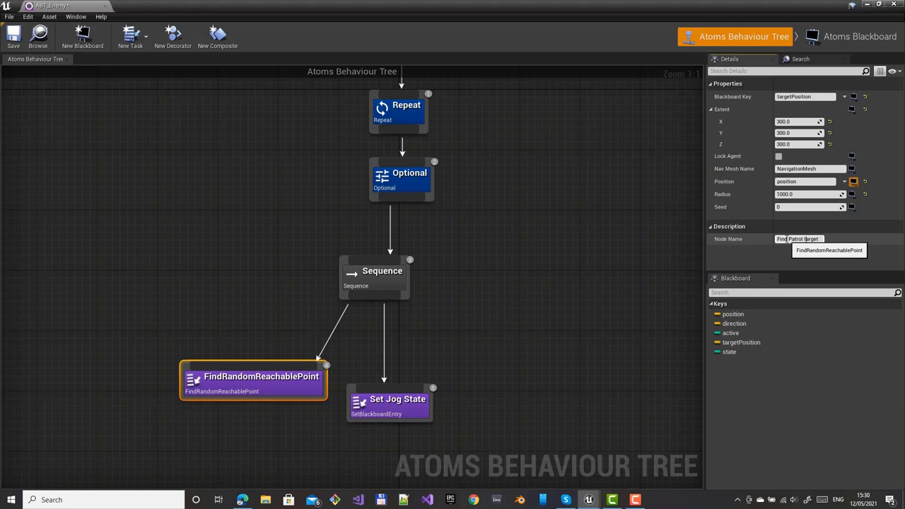
key("Return")
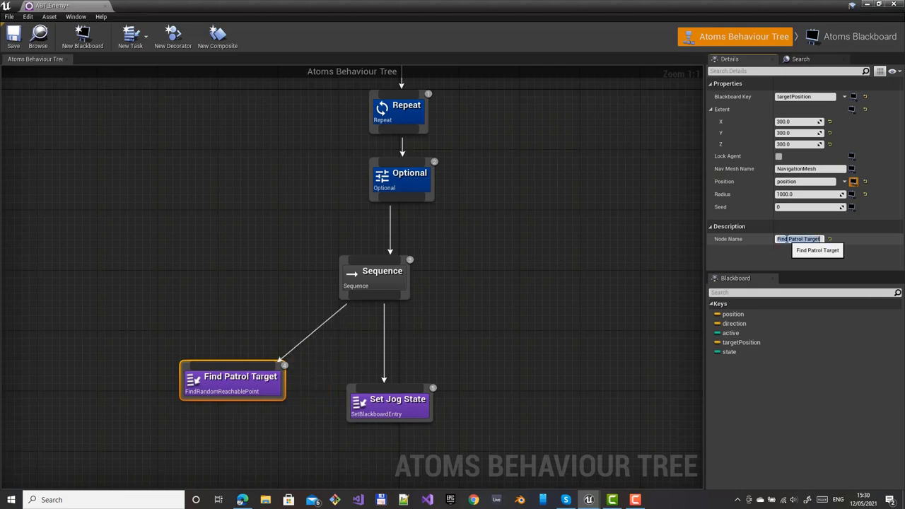
left_click_drag(392, 401, 348, 379)
Add a GoTo task as the third child of Sequence and align it to the right of Set Jog State
left_click_drag(396, 296, 454, 371)
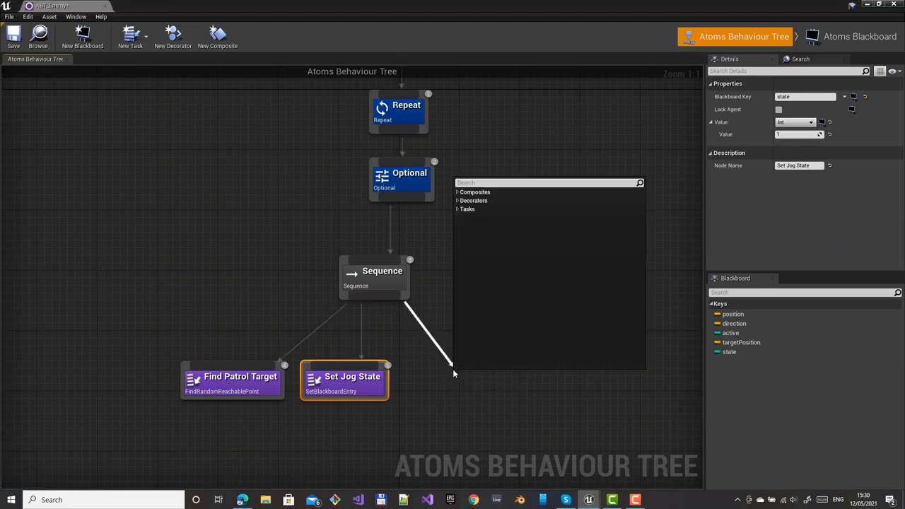
type("go")
key("Return")
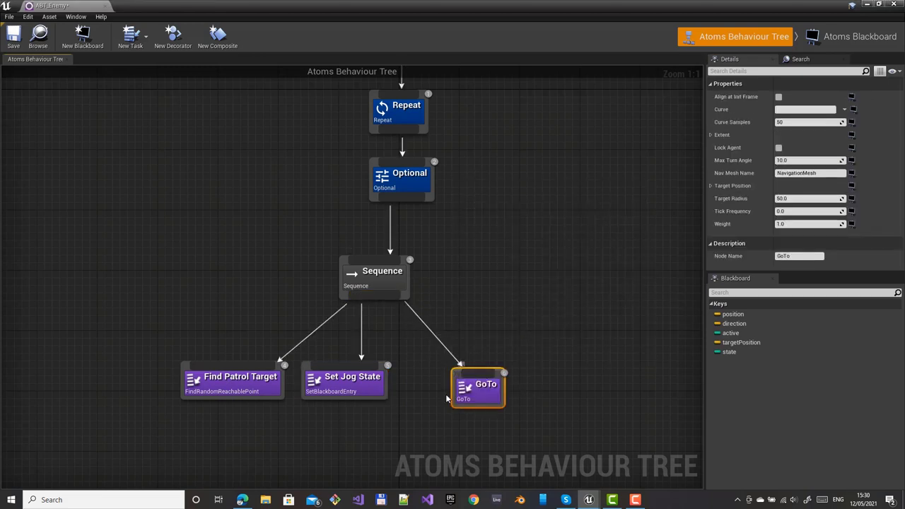
left_click_drag(475, 400, 446, 392)
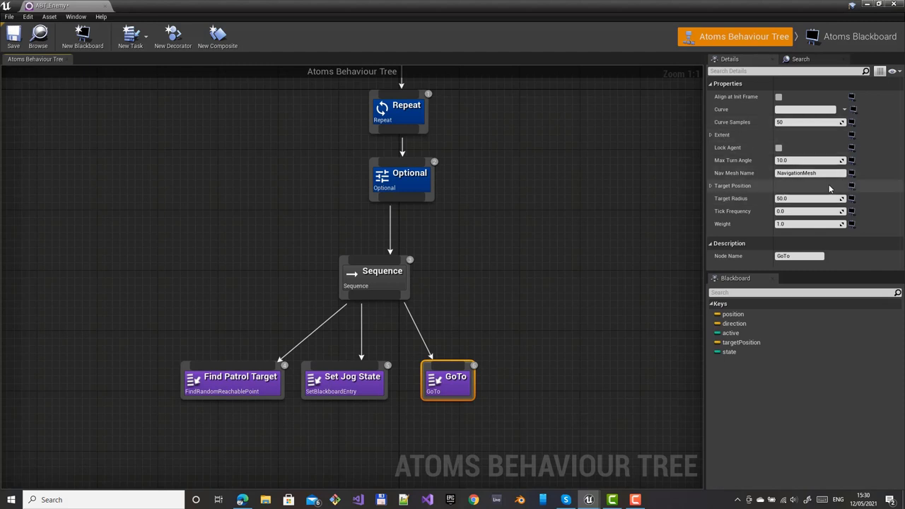
Bind the GoTo task's Target Position property to the targetPosition blackboard key
left_click(710, 185)
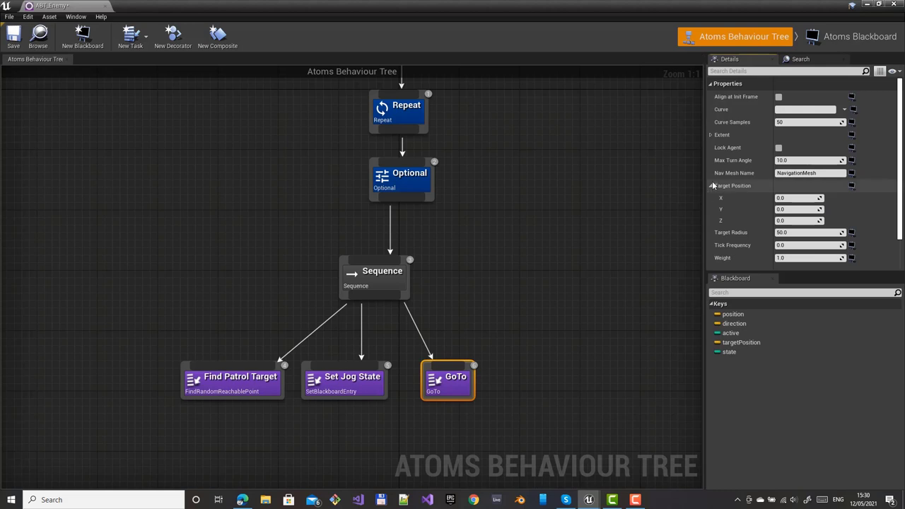
left_click(712, 184)
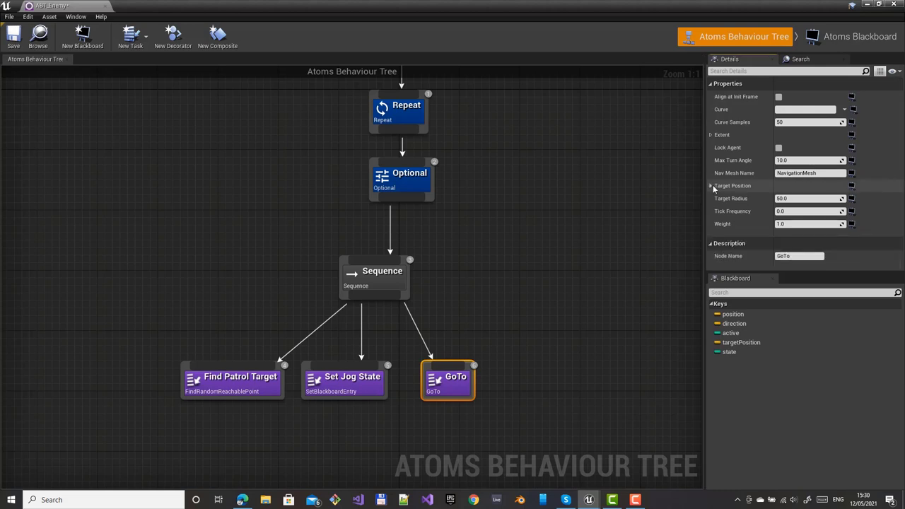
left_click(852, 185)
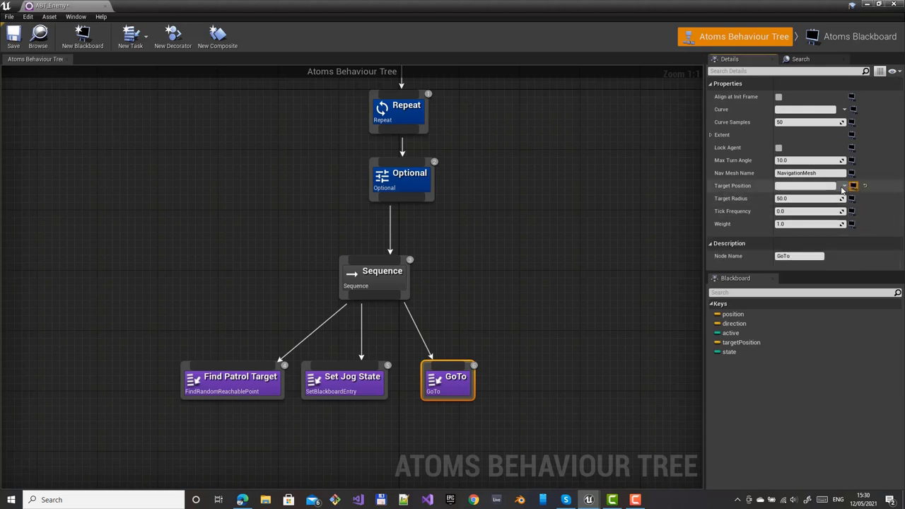
left_click(843, 187)
left_click(858, 216)
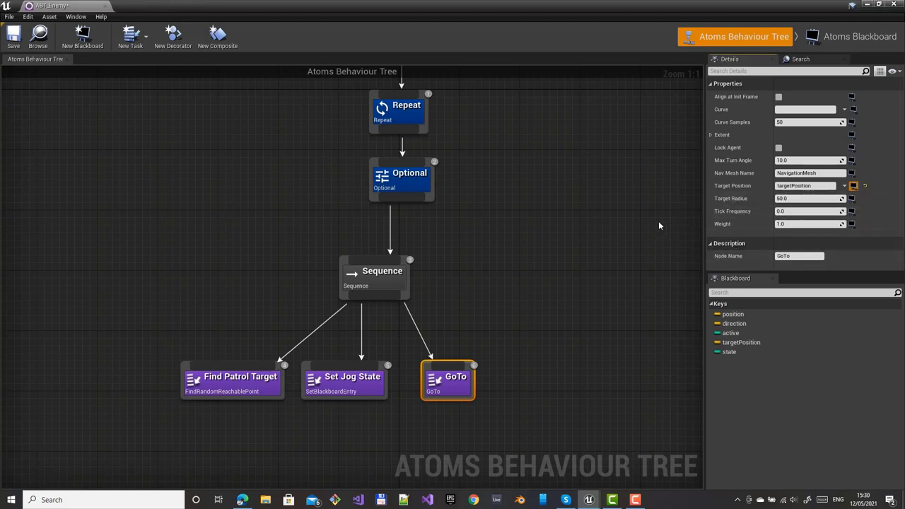
Set the GoTo task's target radius to 150
left_click(790, 199)
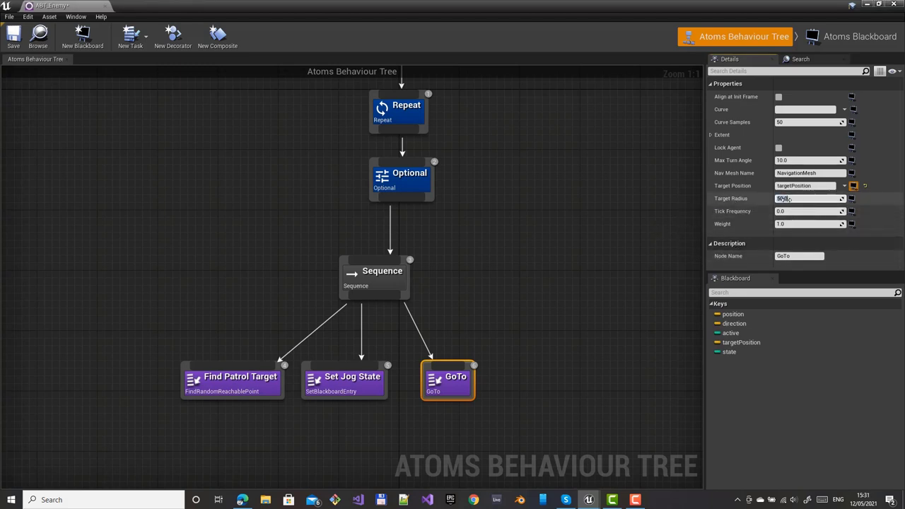
type("150")
key("Return")
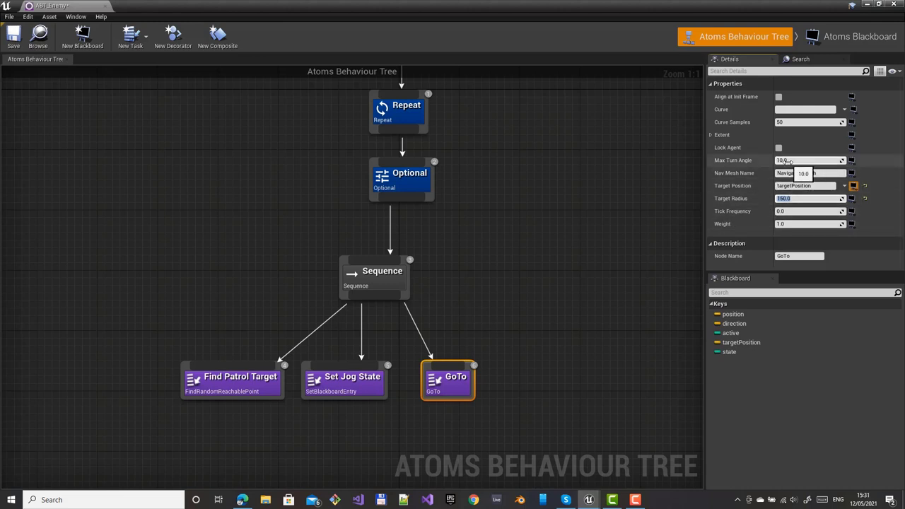
Set the GoTo task's extent values to 350
left_click(710, 135)
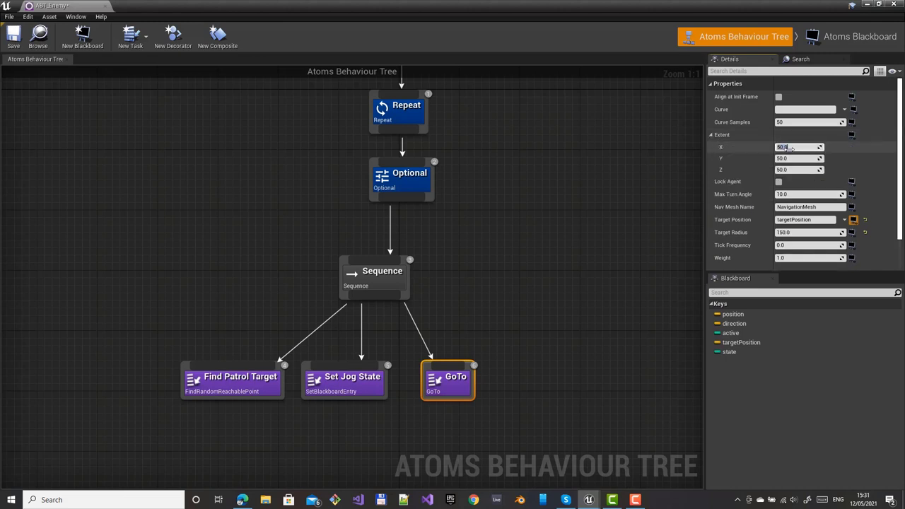
key("Tab")
type("350")
key("Tab")
type("350")
key("Return")
left_click(711, 135)
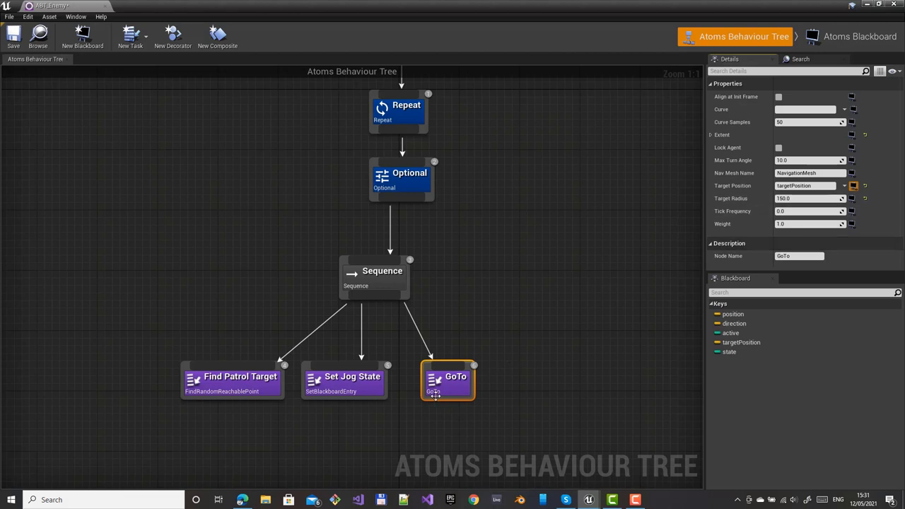
Rename the Sequence node as Patrol
left_click(381, 279)
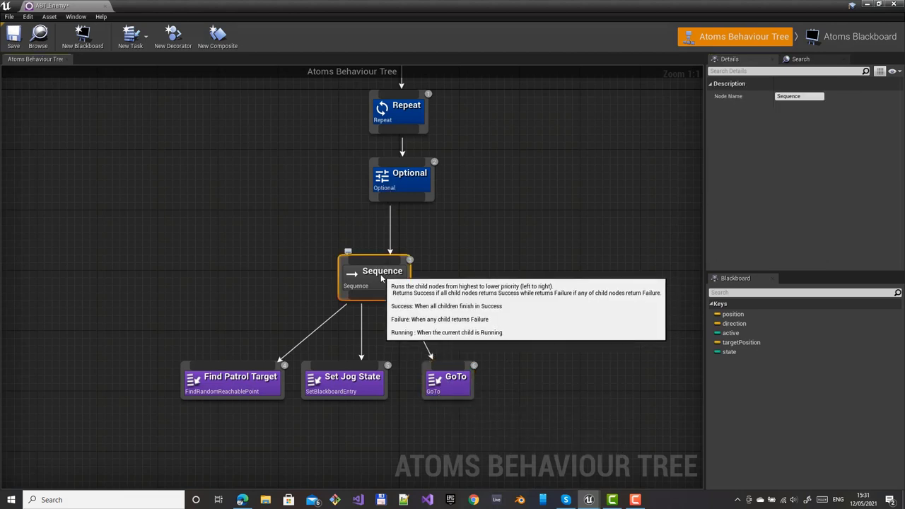
left_click(799, 97)
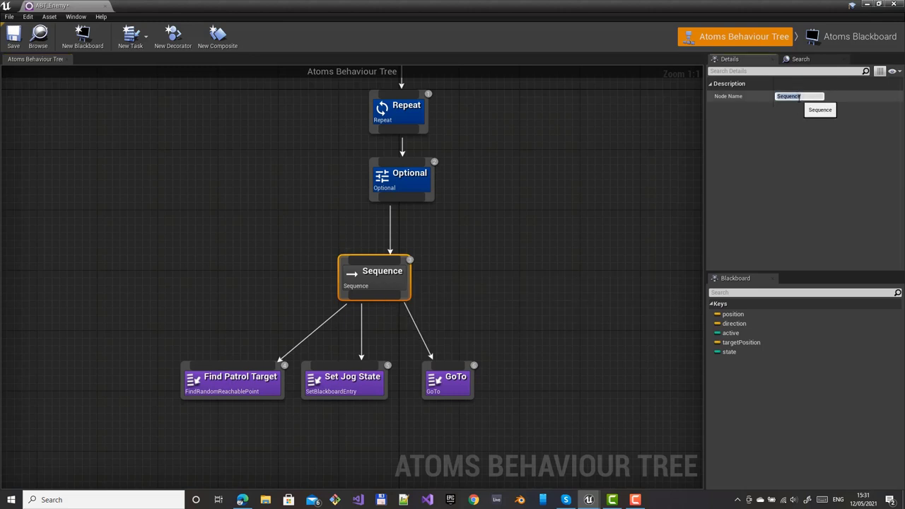
type("Patrol")
key("Return")
Set the GoTo task's tick frequency to 0.5
left_click(453, 379)
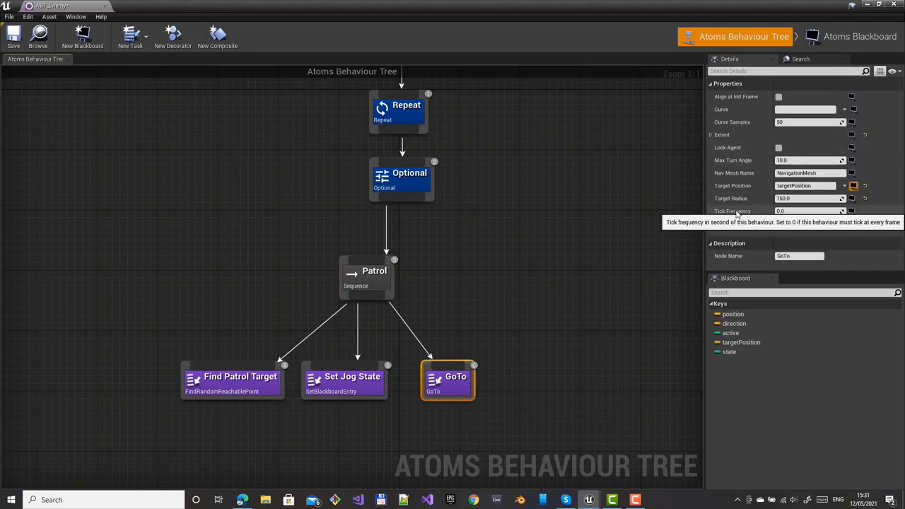
type("0.5")
key("Return")
left_click(784, 210)
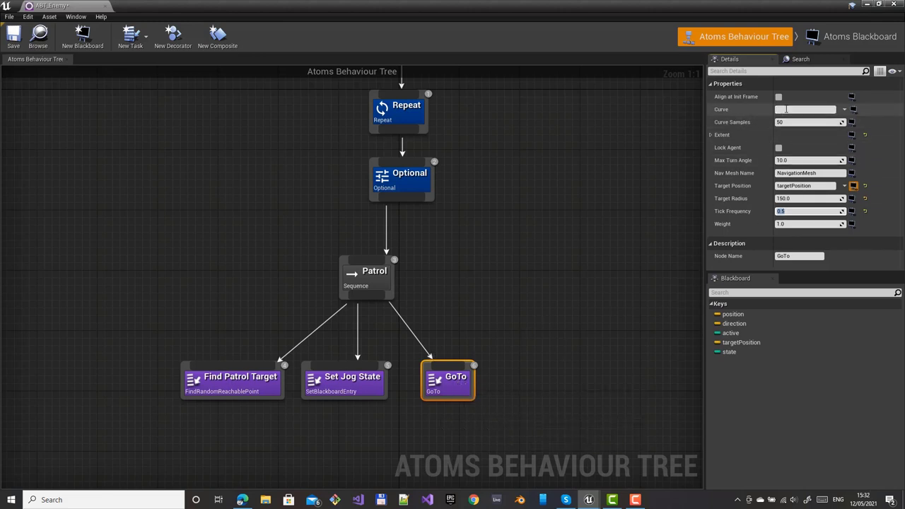
Add a Curve key named path to the enemy blackboard
left_click(846, 43)
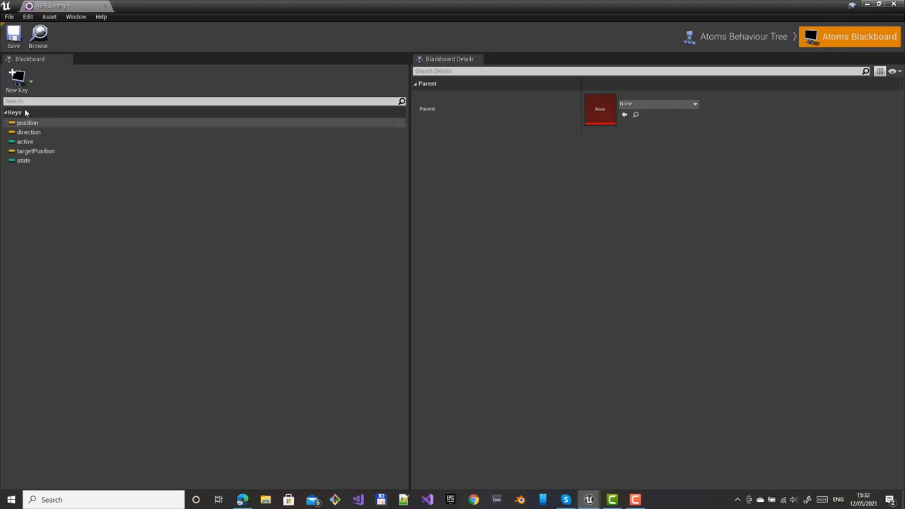
left_click(20, 80)
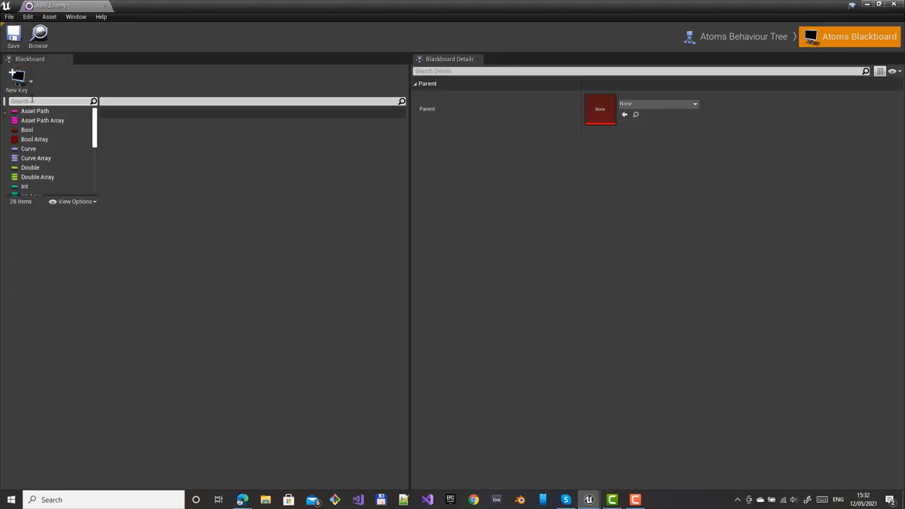
type("cur")
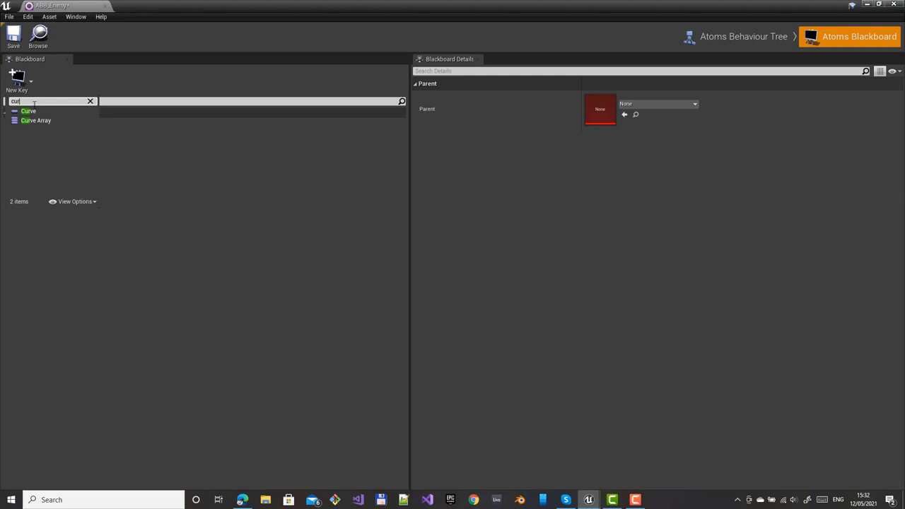
left_click(28, 111)
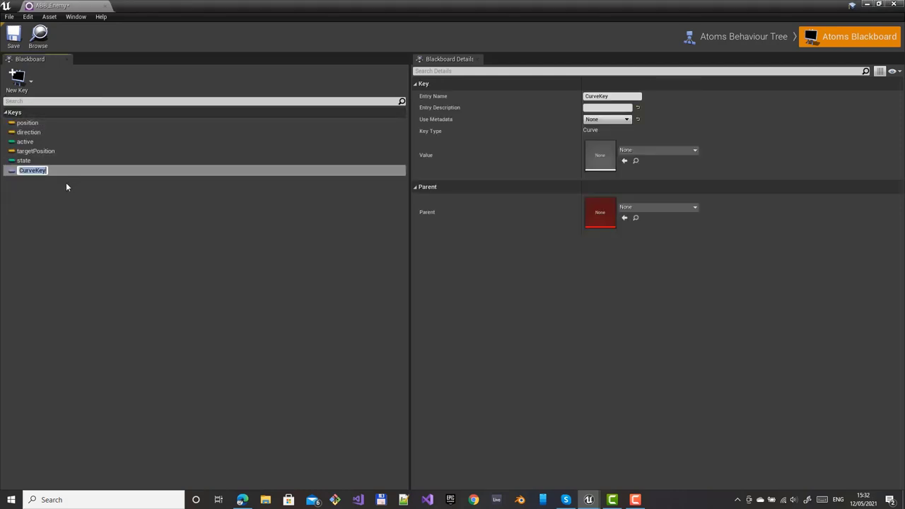
type("path")
key("Return")
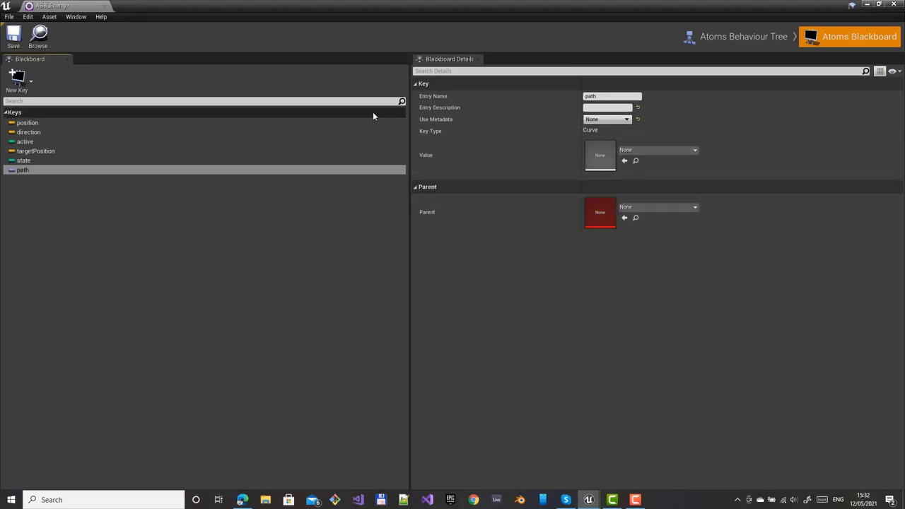
Assign the path blackboard key to the GoTo task's Curve property and move the node slightly closer to Set Jog State
left_click(751, 39)
left_click(447, 380)
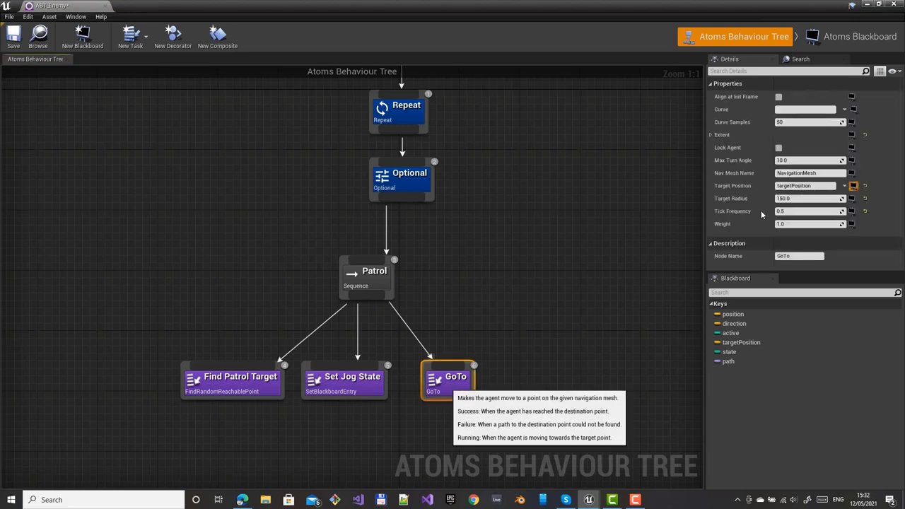
left_click(843, 110)
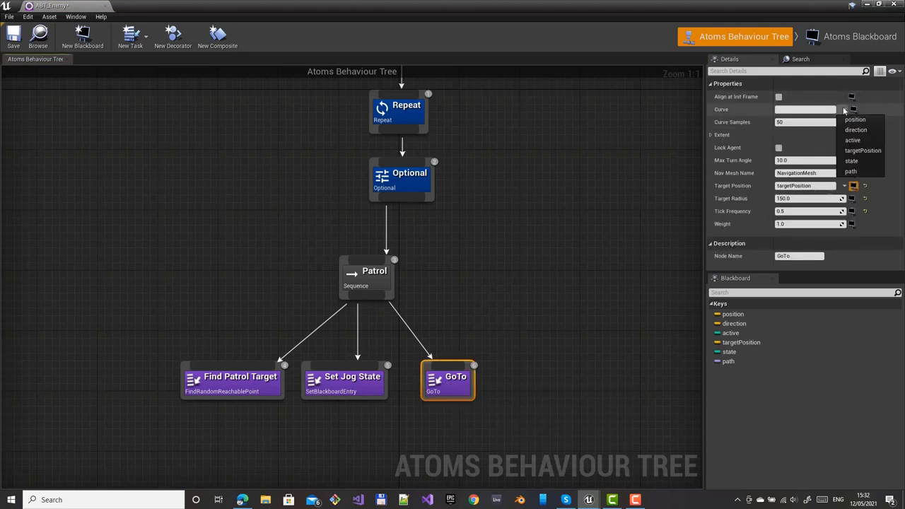
left_click(852, 171)
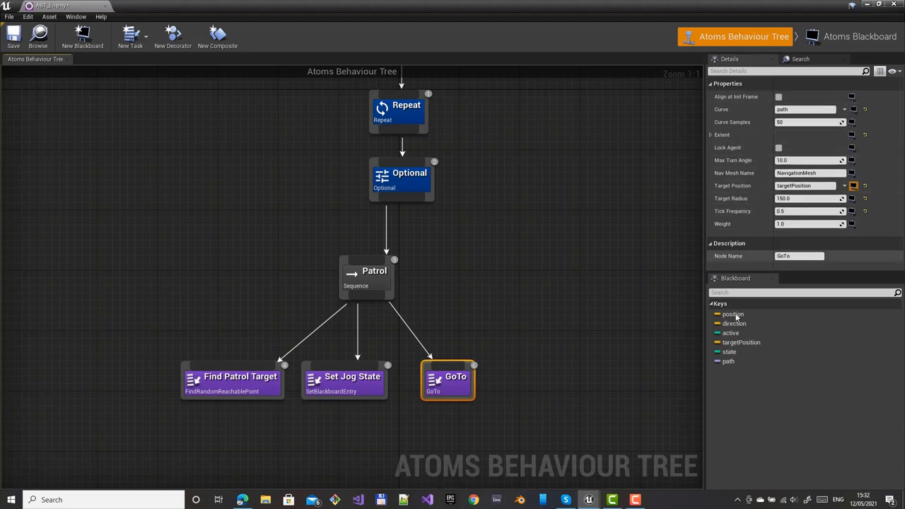
left_click_drag(447, 390, 440, 390)
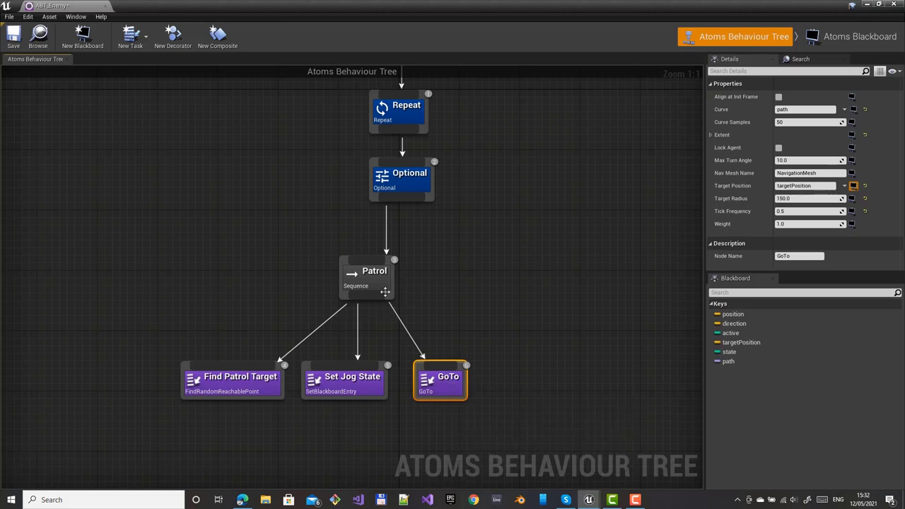
Duplicate Set Jog State as Patrol's fourth child to the right of GoTo and set the copy's integer value to 0
left_click(352, 382)
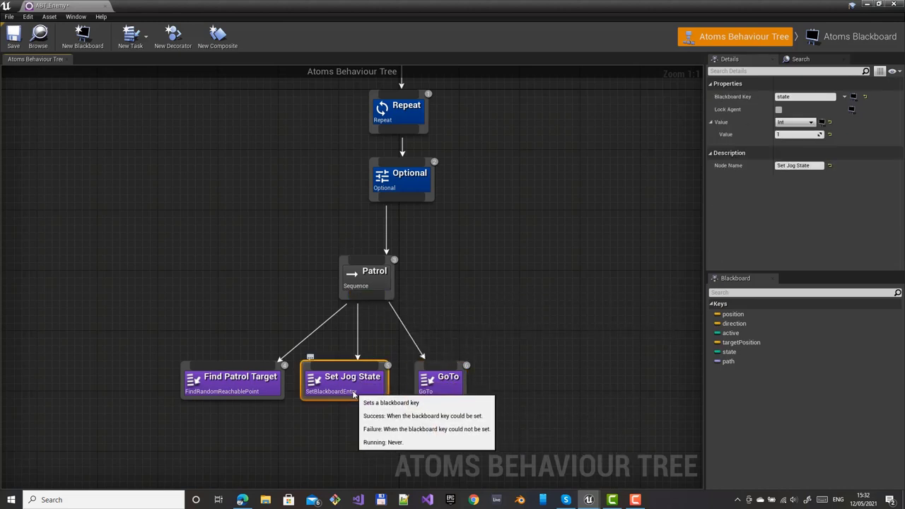
key("ctrl+c")
key("ctrl+v")
left_click_drag(373, 295, 531, 385)
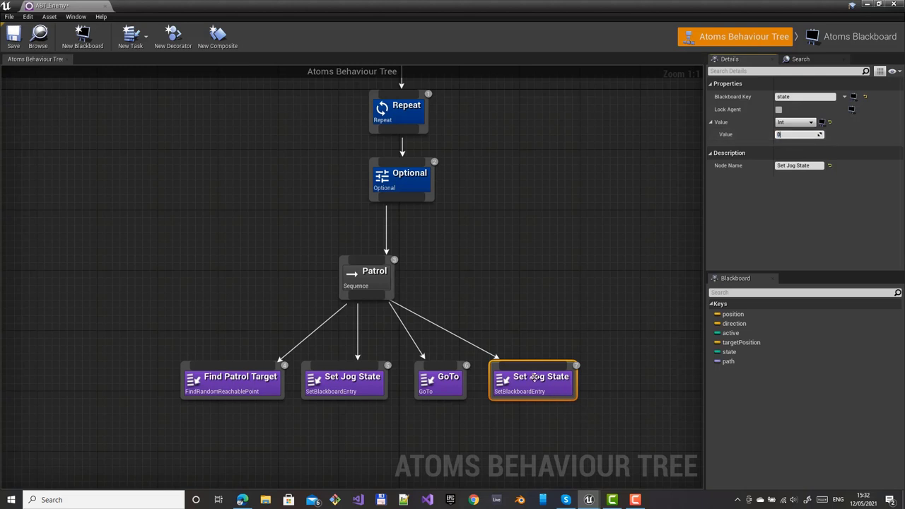
Rename the duplicated Set Jog State task as Set Idle State
left_click(793, 165)
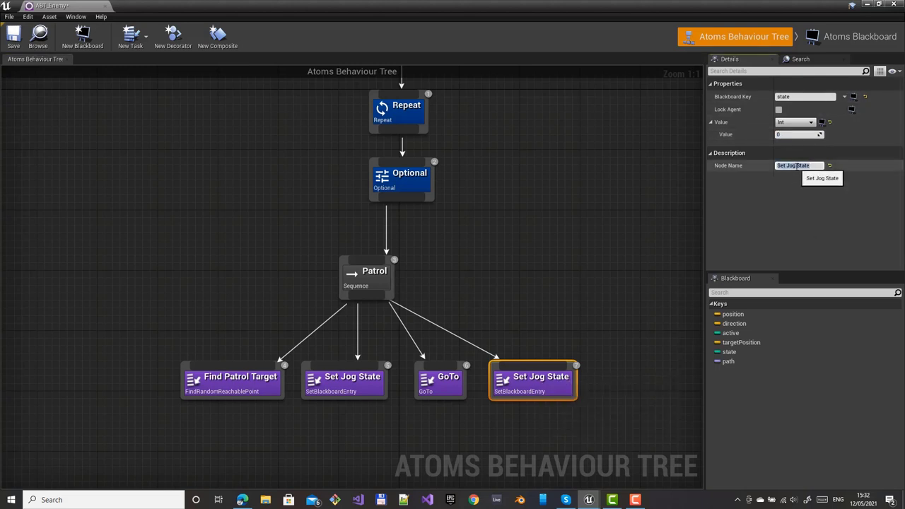
left_click(794, 165)
key("BackSpace")
key("BackSpace")
key("BackSpace")
type("Idle")
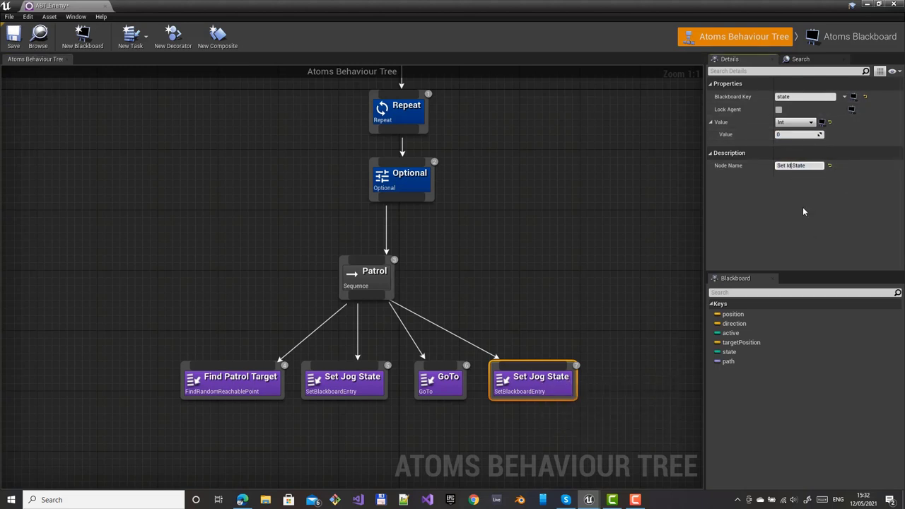
key("Return")
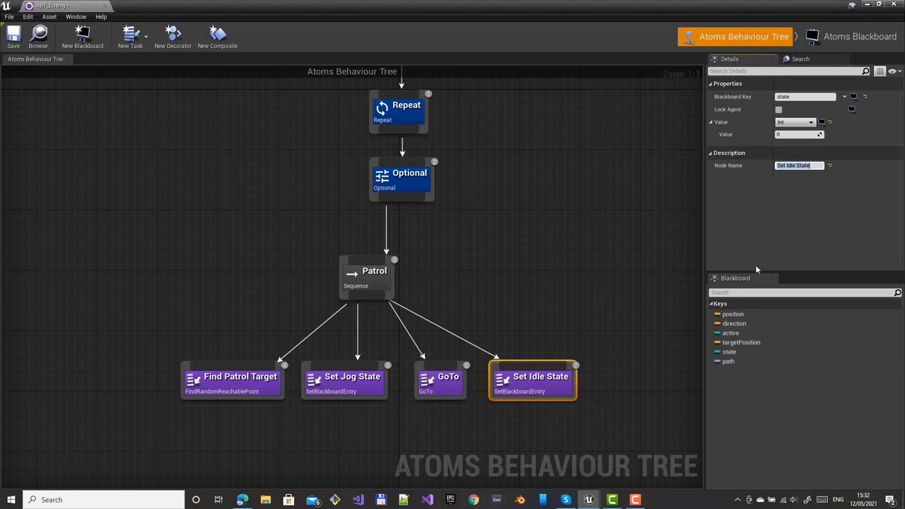
Add a Wait task as the fifth child of Patrol, to the right of Set Idle State
left_click_drag(366, 296, 611, 374)
type("wai")
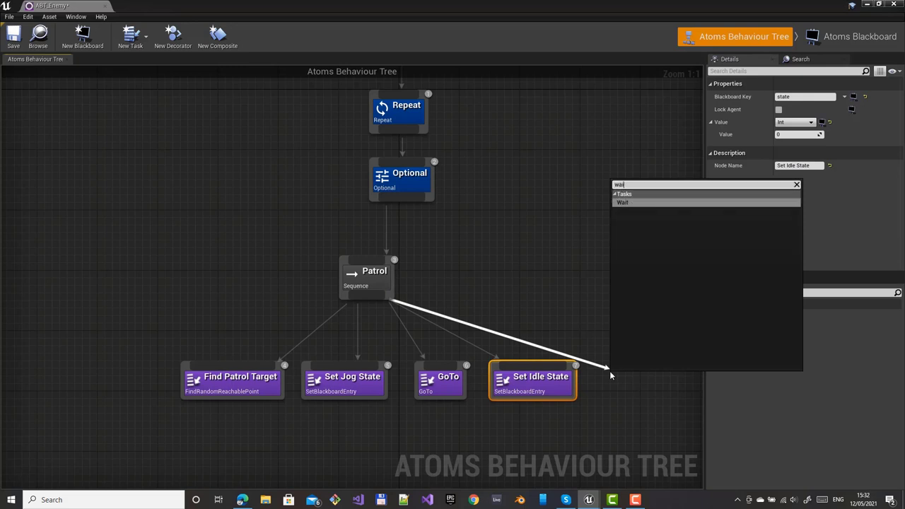
key("Return")
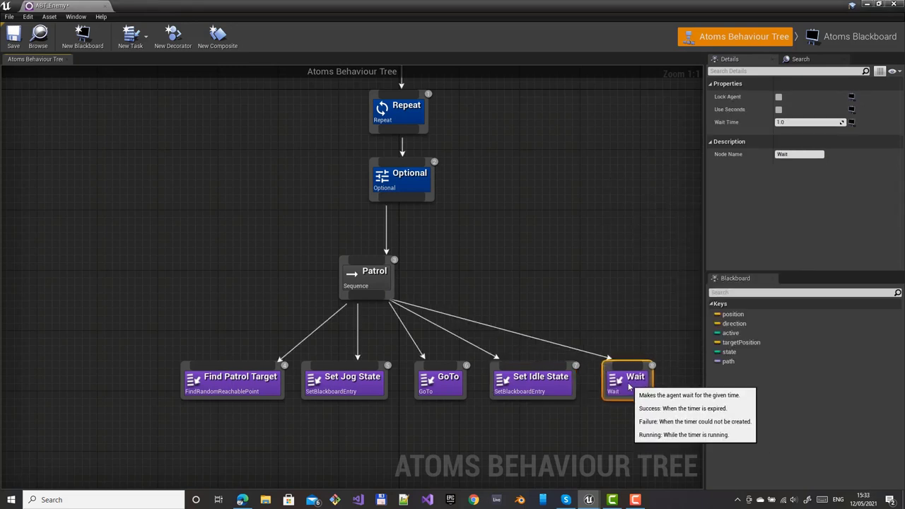
Make the Wait task use seconds with a wait time of 3.0, and save the behaviour tree
left_click(778, 110)
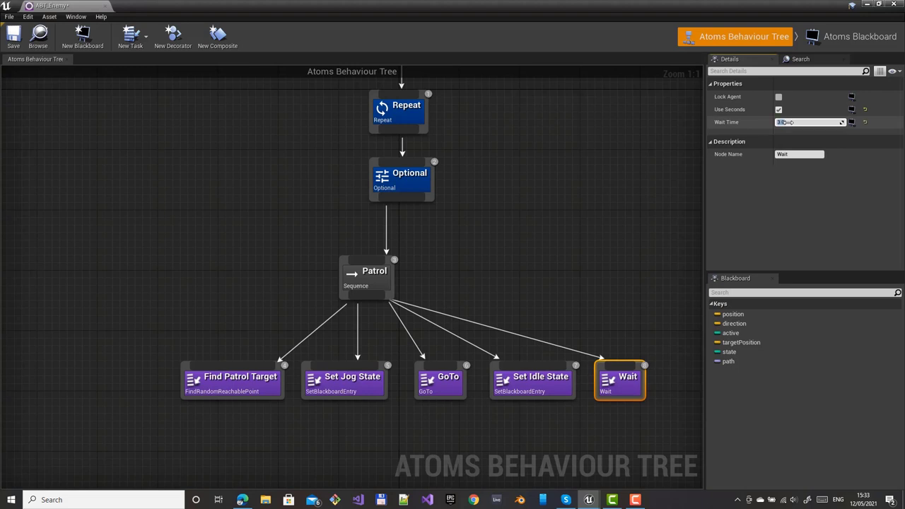
left_click(784, 122)
scroll(511, 187, "down", 2)
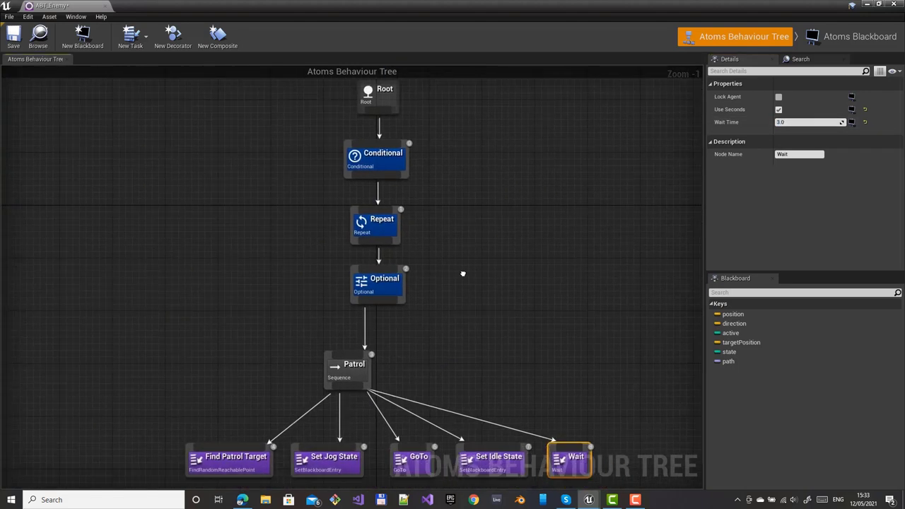
left_click(14, 44)
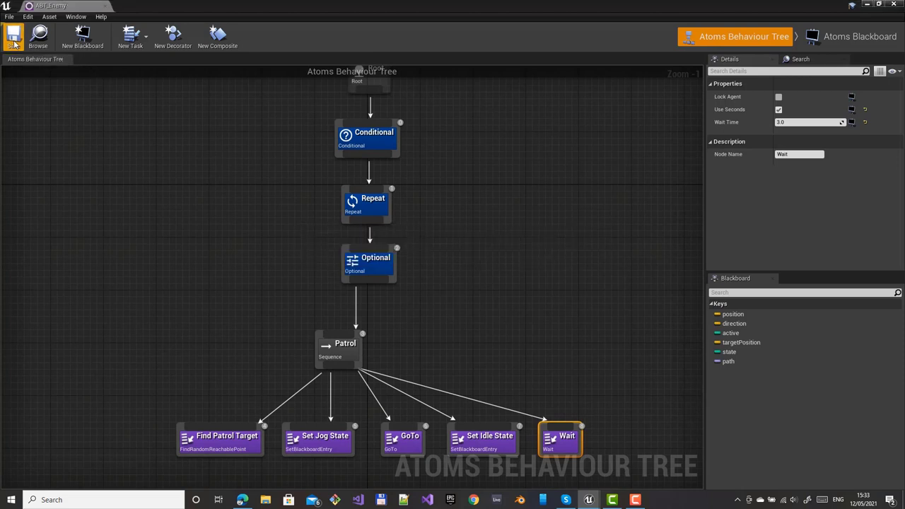
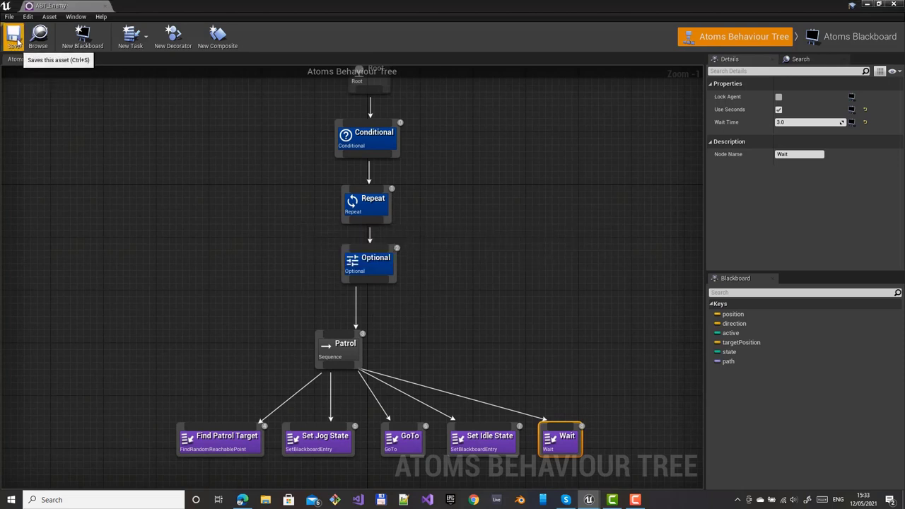
Close the behaviour tree editor and open the EnemyGroup blueprint from the Atoms AgentGroups folder
left_click(896, 5)
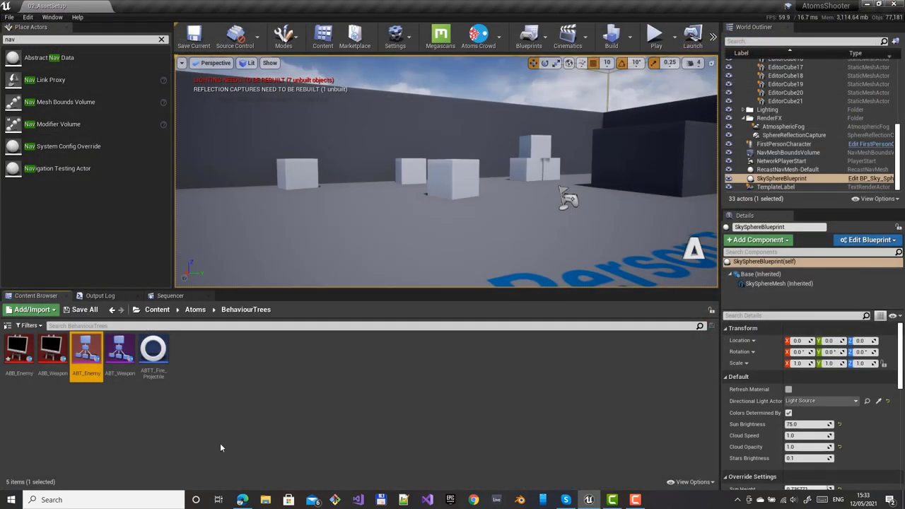
left_click(195, 311)
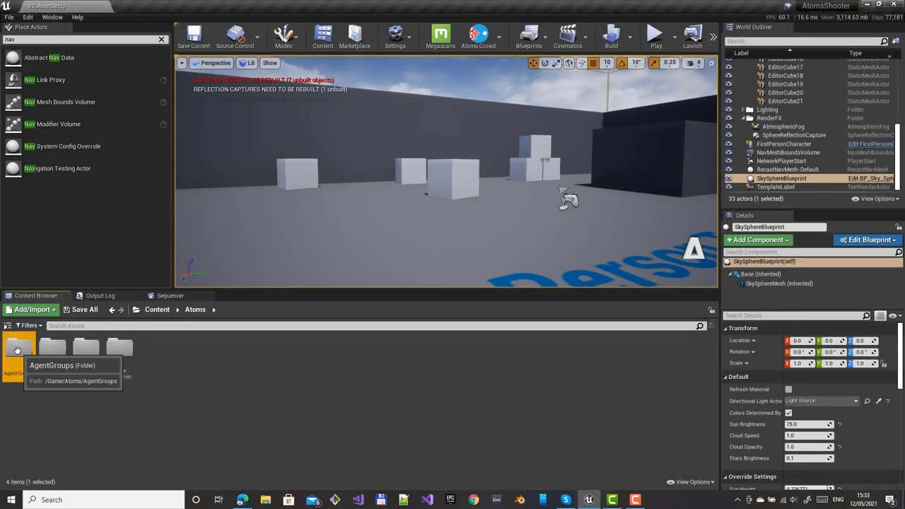
double_click(18, 346)
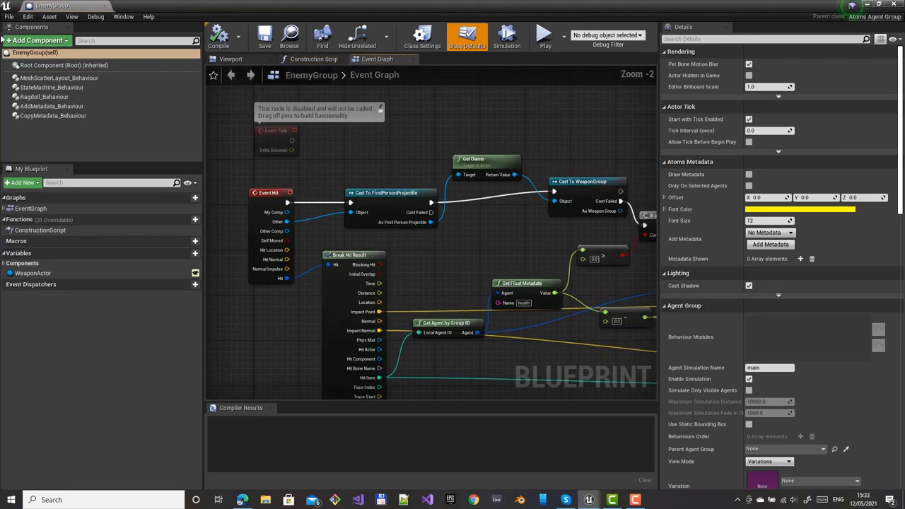
Add a Behaviour Tree Behaviour component to EnemyGroup
left_click(60, 41)
scroll(71, 152, "down", 10)
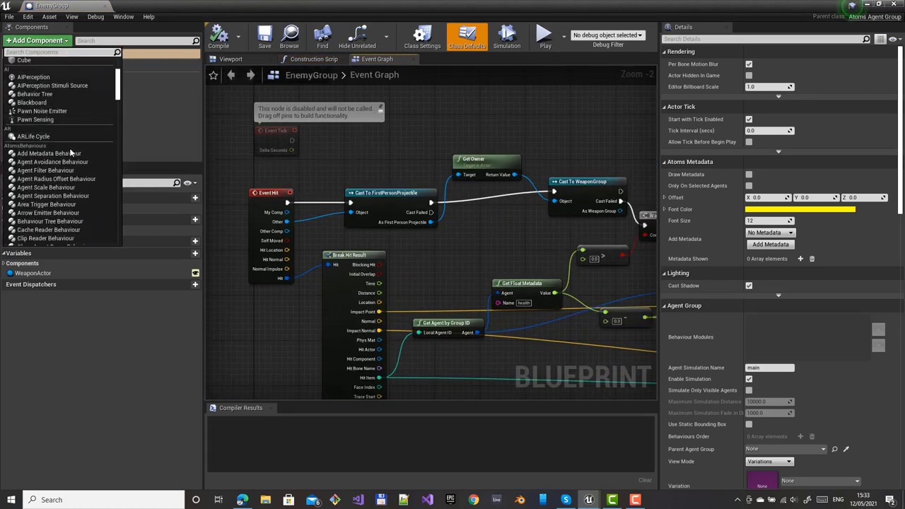
scroll(71, 154, "down", 2)
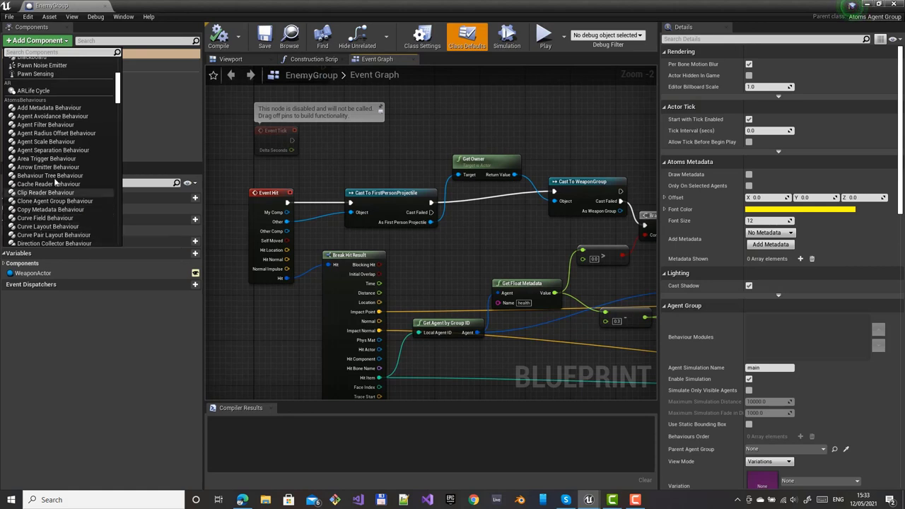
left_click(54, 176)
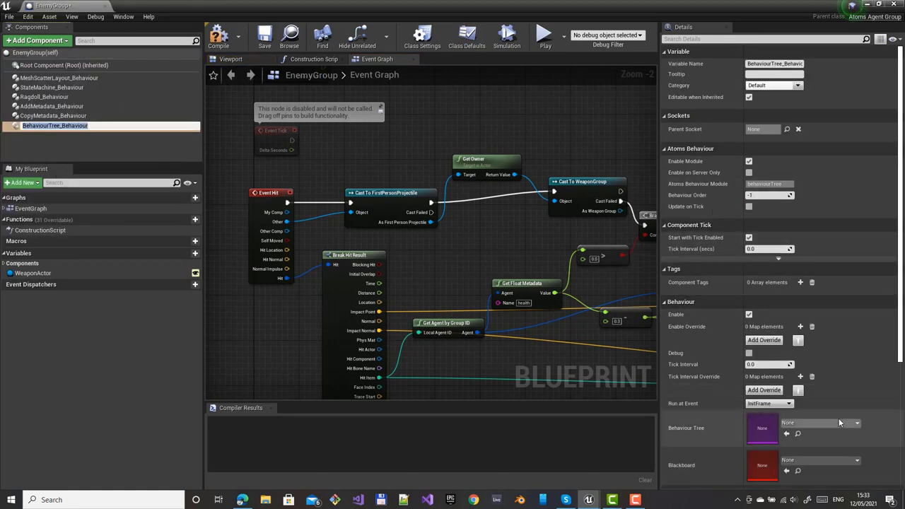
Assign ABT_Enemy as the new component's behaviour tree and change its behaviour order
left_click(809, 423)
left_click(809, 422)
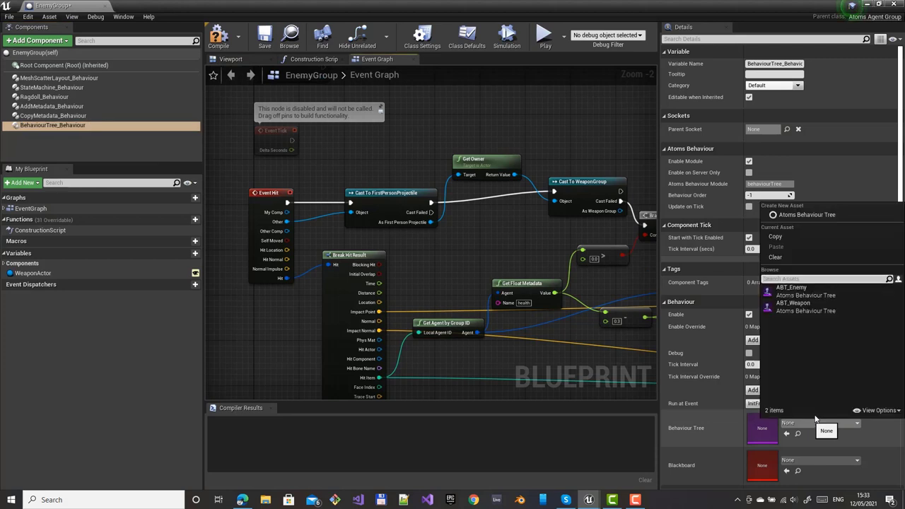
left_click(792, 289)
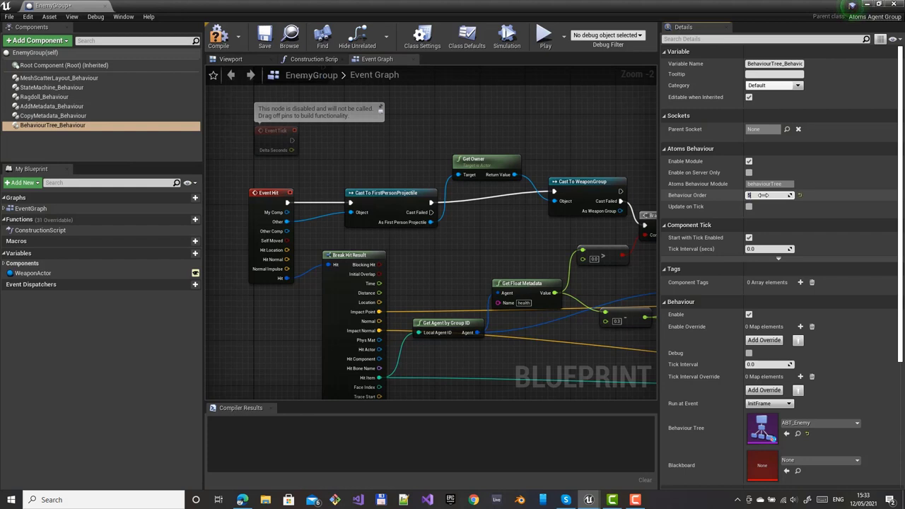
Compile and save the EnemyGroup blueprint
left_click_drag(899, 241, 902, 360)
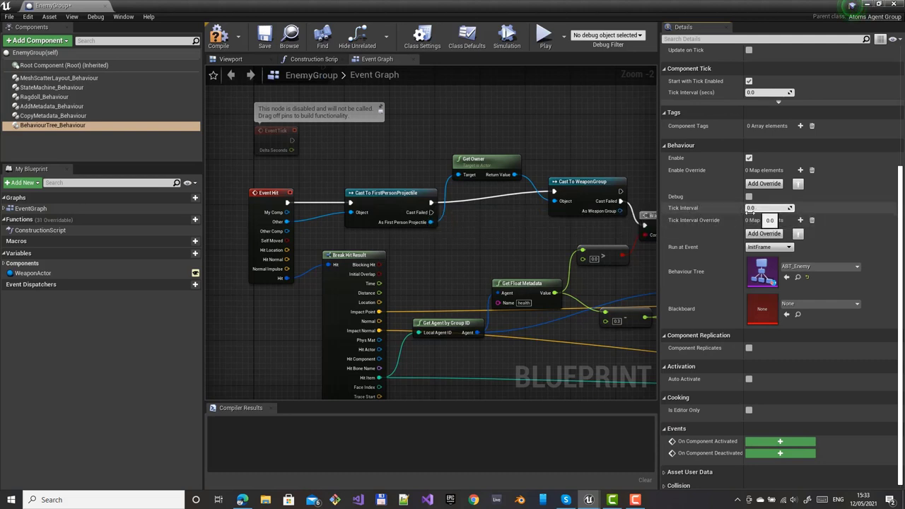
left_click(217, 39)
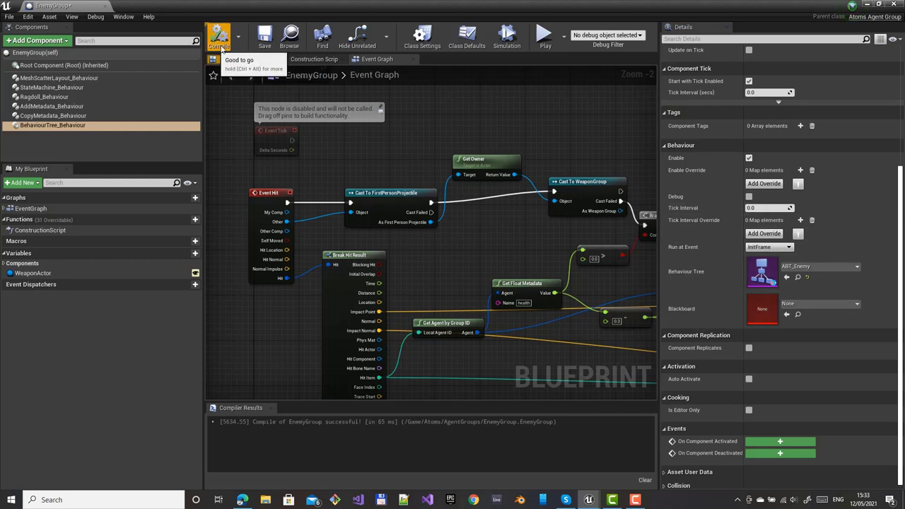
left_click(265, 37)
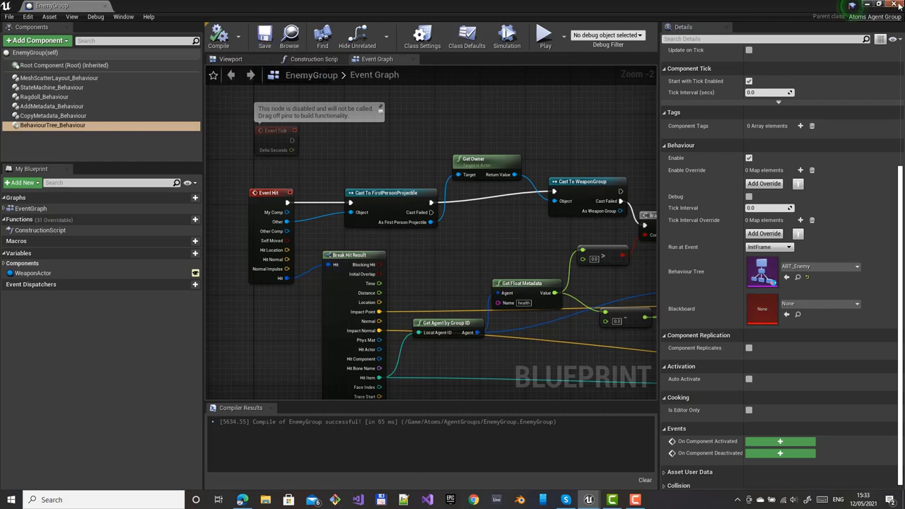
Set the MeshScatterLayout behaviour's iterations to 1, compile the EnemyGroup blueprint and close it
left_click(67, 79)
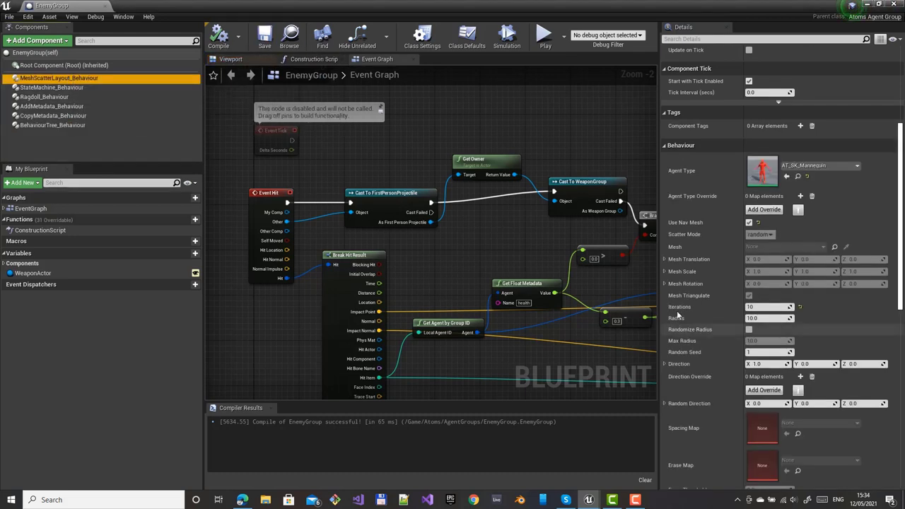
left_click(768, 306)
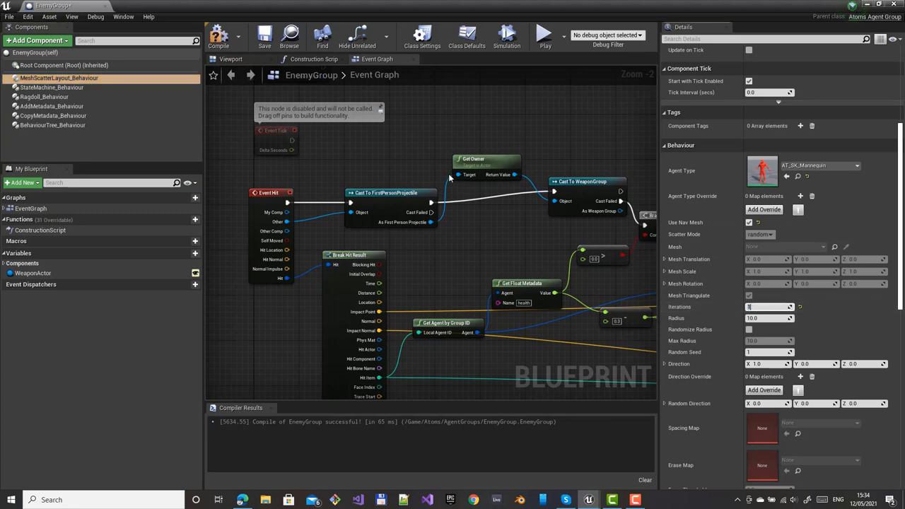
left_click(218, 35)
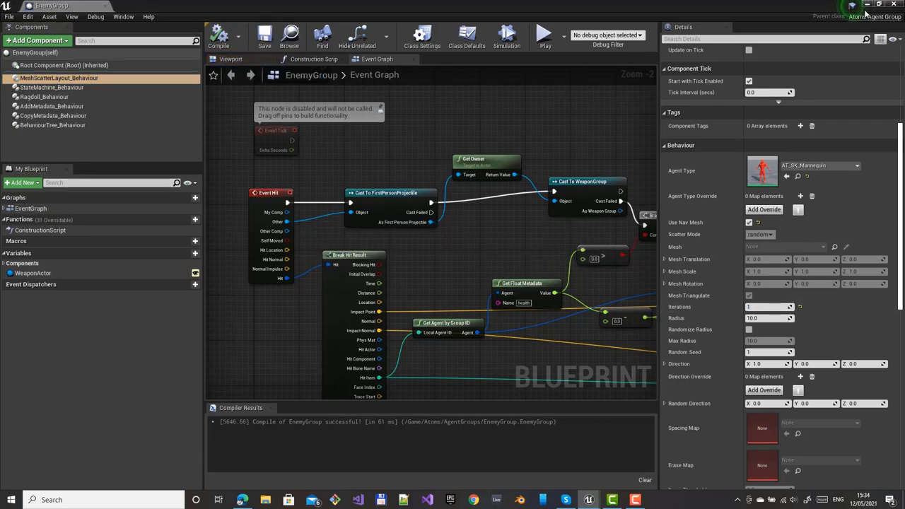
left_click(897, 4)
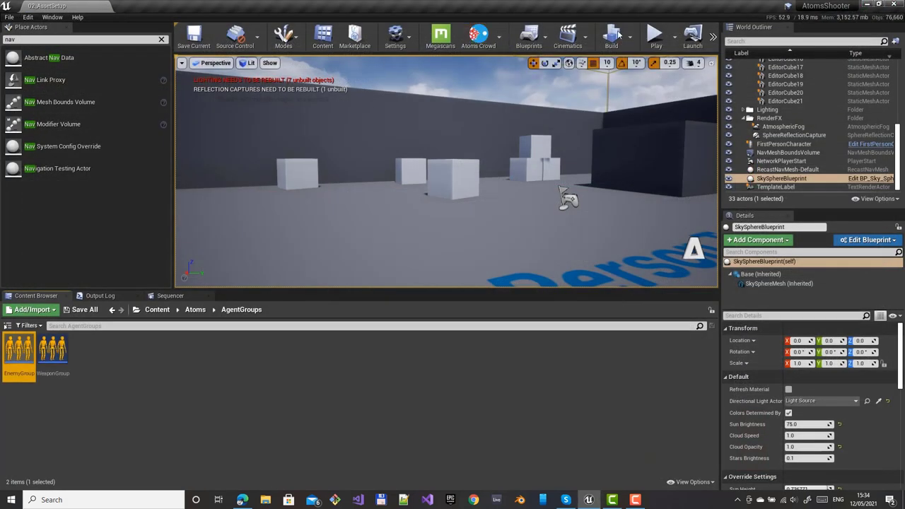
Playtest the level by approaching the enemy agent and shooting at it, and end the session
left_click(655, 35)
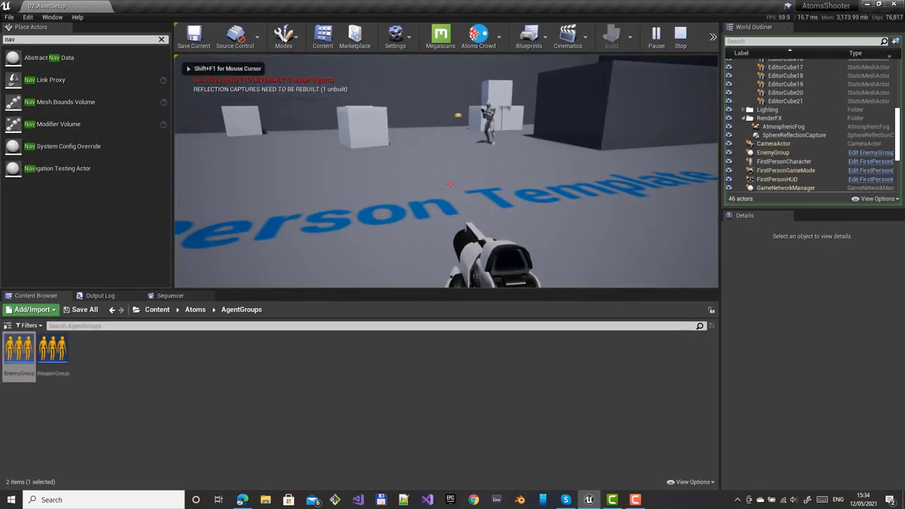
left_click(449, 184)
key("w")
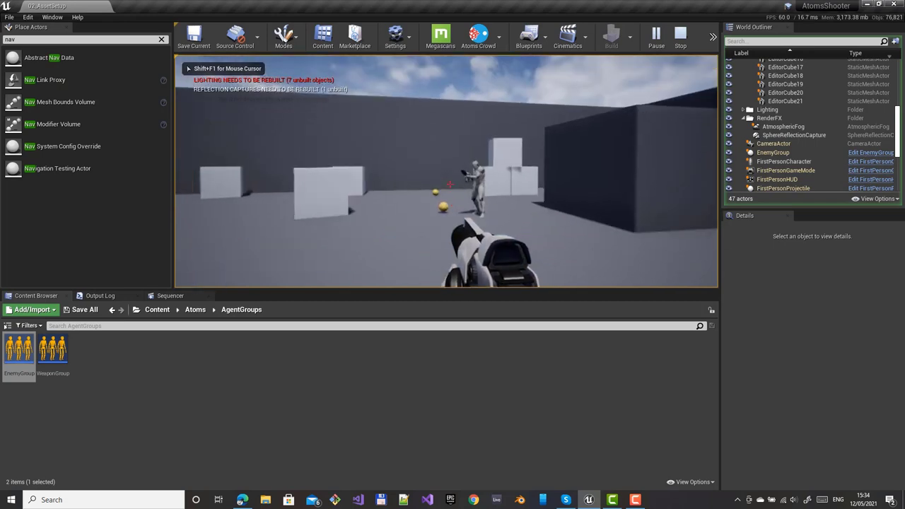
key("w")
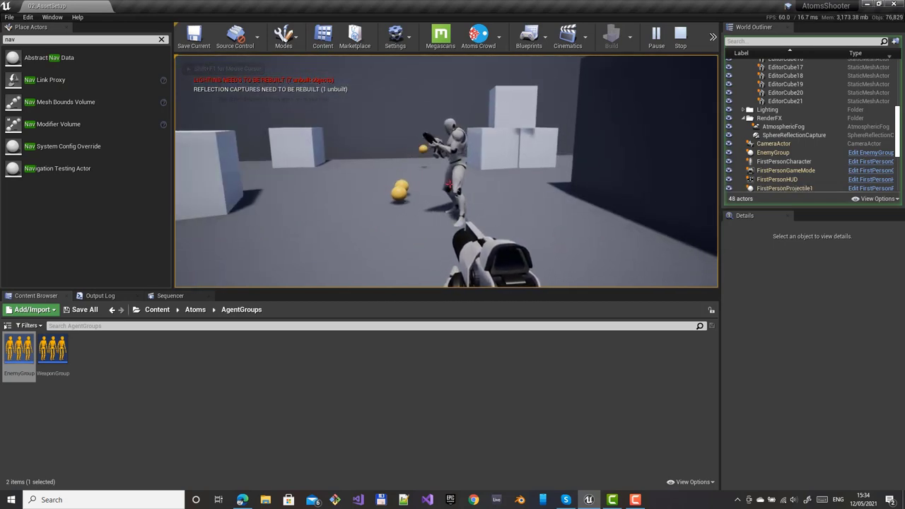
left_click(448, 184)
key("Escape")
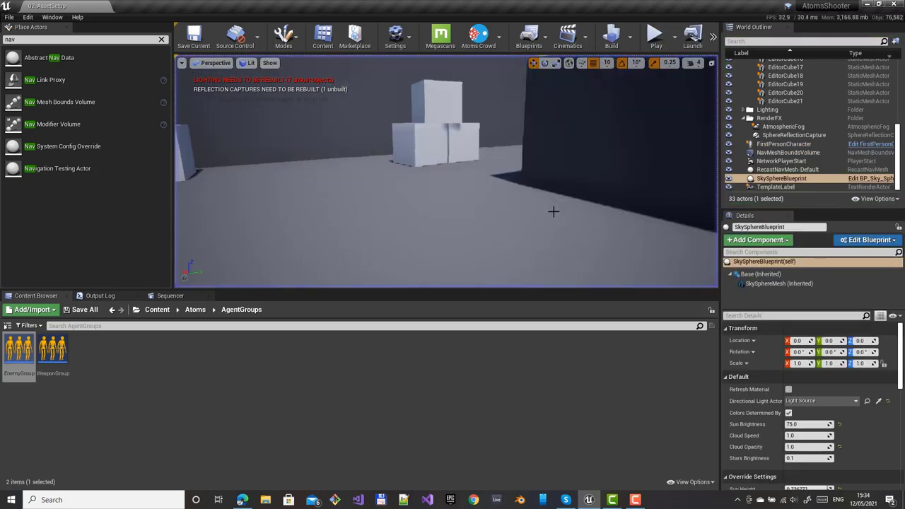
Set the StateMachine behaviour's state to 1 in the EnemyGroup blueprint, and compile, save and close it
double_click(20, 350)
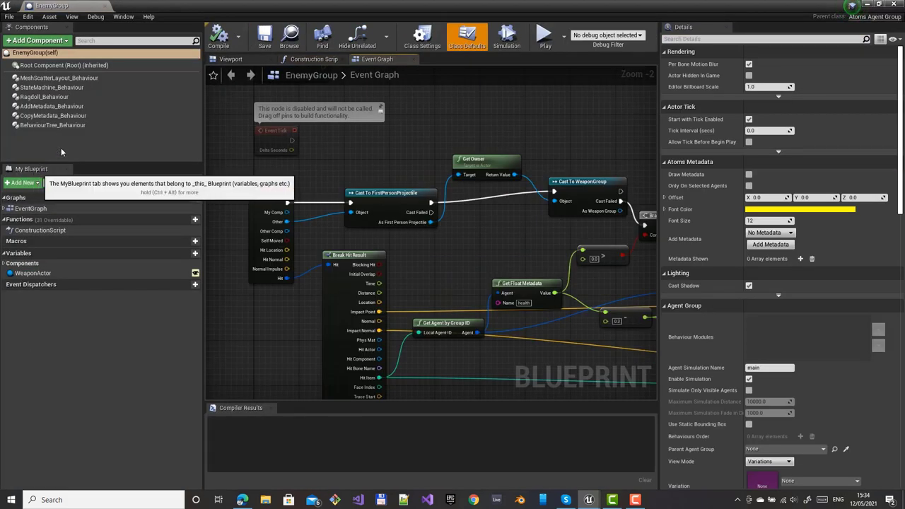
left_click(47, 87)
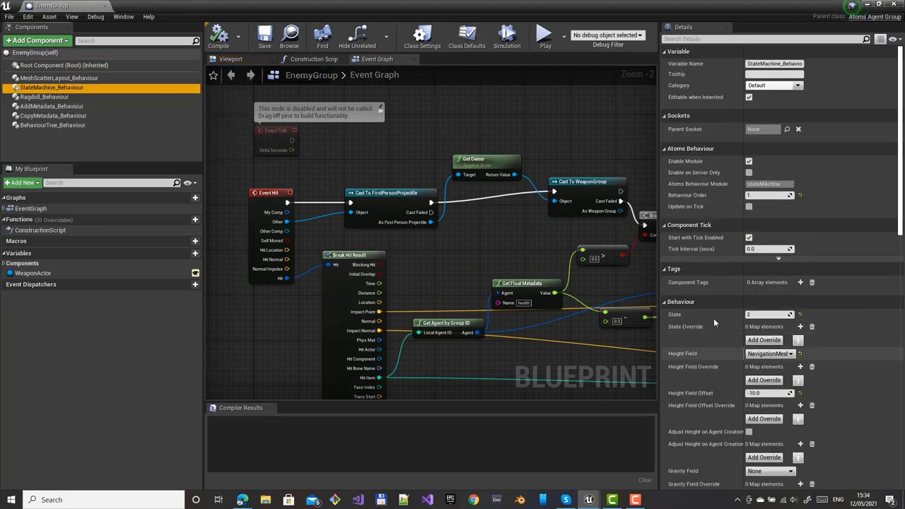
left_click(764, 314)
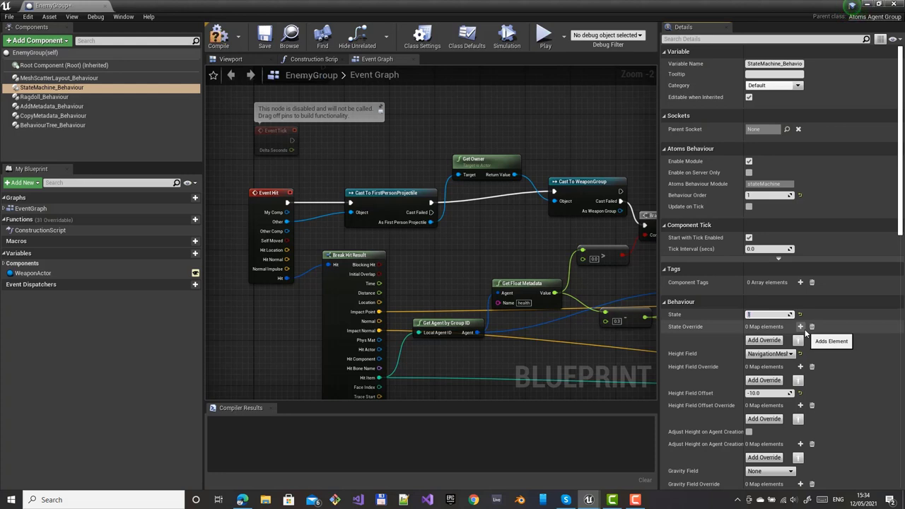
scroll(901, 205, "down", 10)
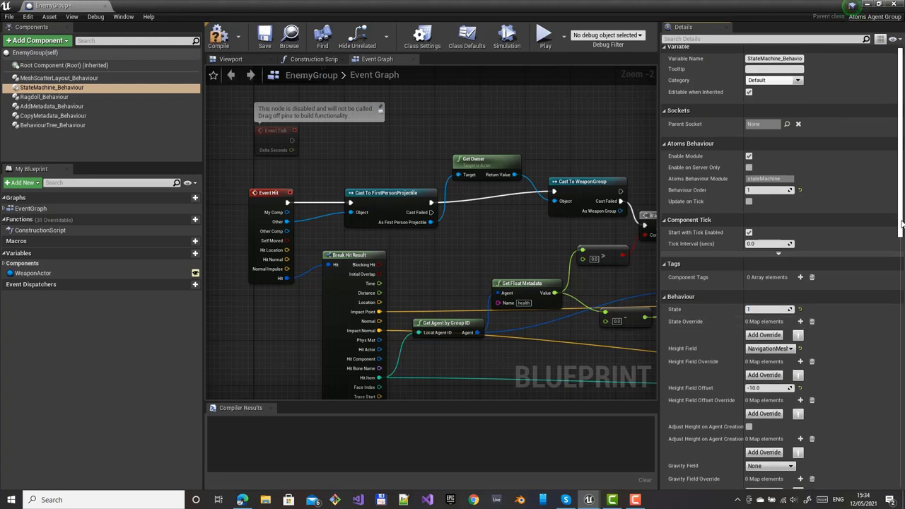
scroll(901, 205, "down", 2)
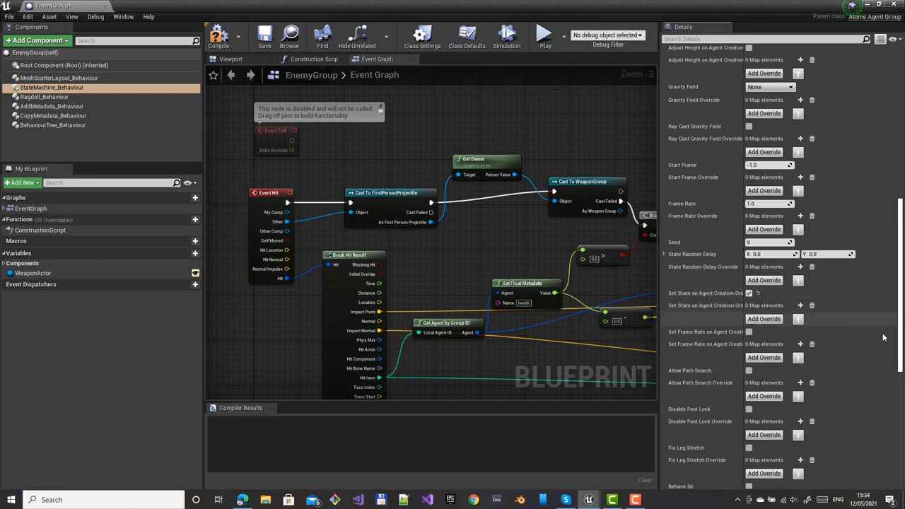
left_click_drag(901, 313, 899, 270)
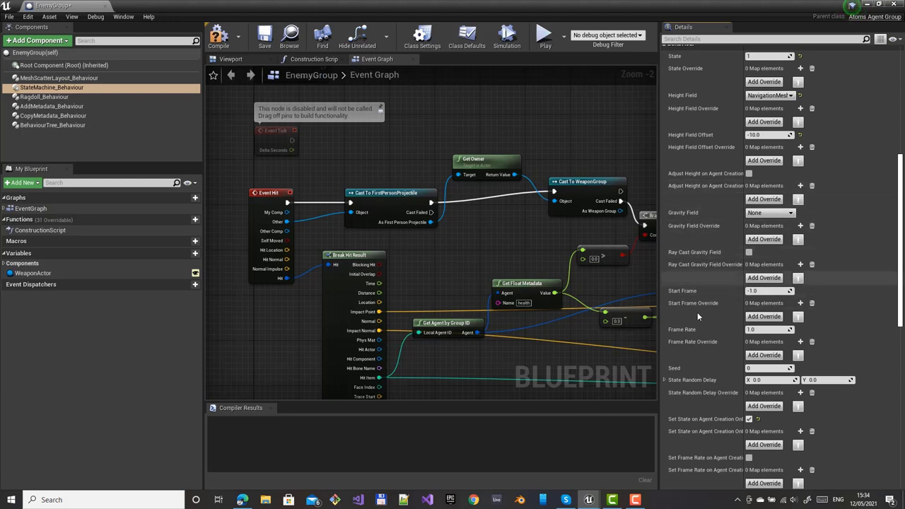
left_click(219, 37)
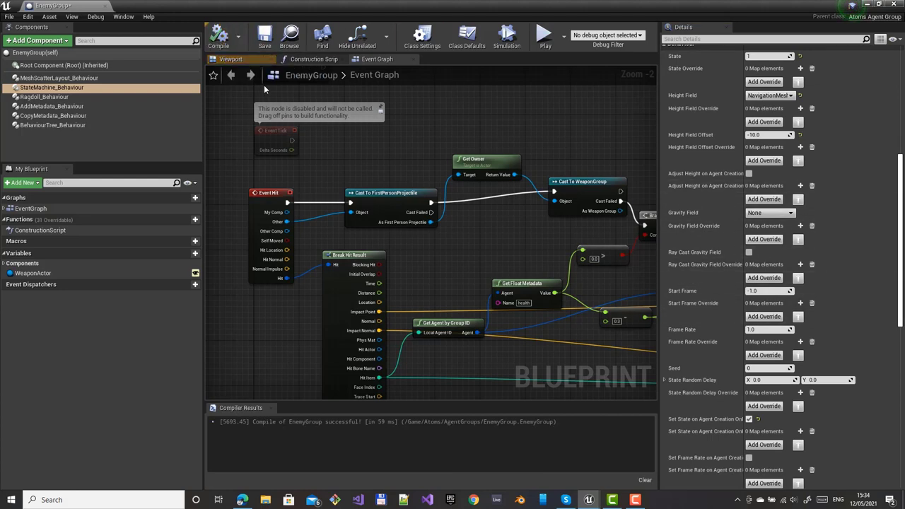
left_click(265, 37)
left_click(893, 6)
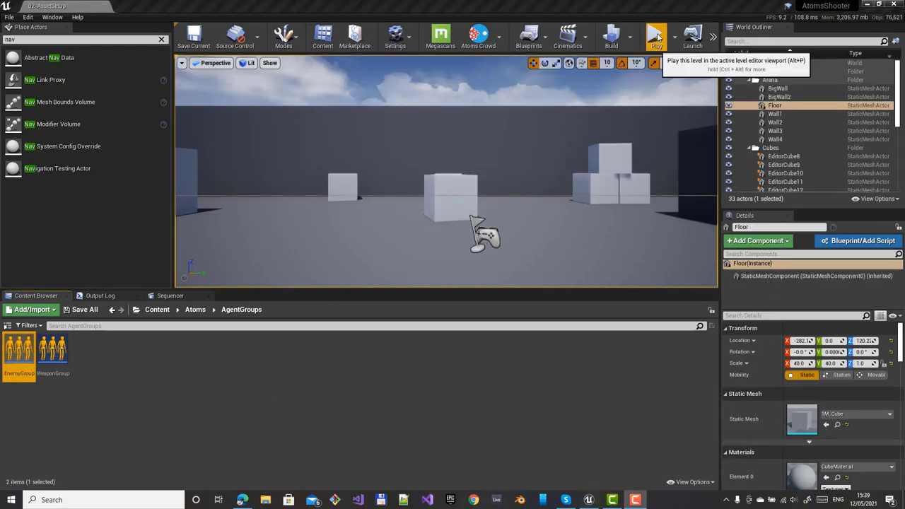
Run the level briefly to check how the enemy agent moves with the new state setting
left_click(655, 35)
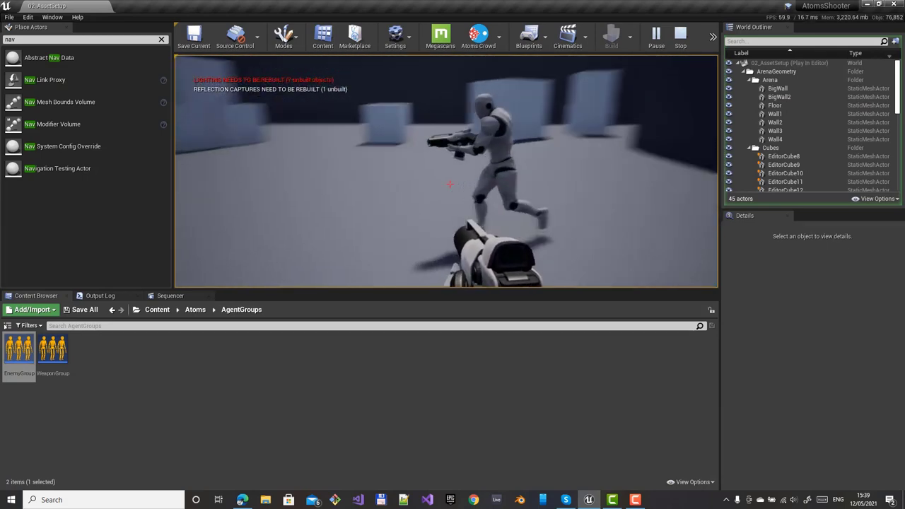
key("Escape")
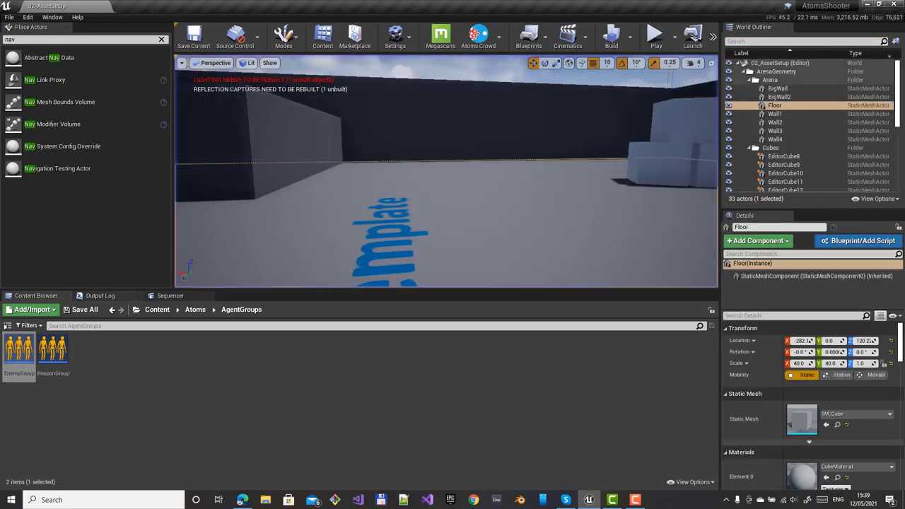
Open ABT_Enemy from the Atoms BehaviourTrees folder and inspect the Set Idle State and Set Jog State tasks
left_click(196, 310)
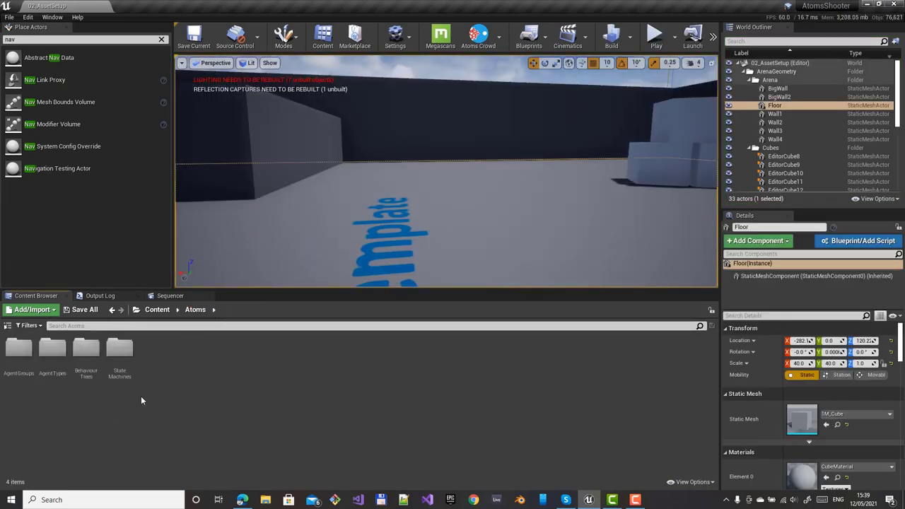
double_click(86, 354)
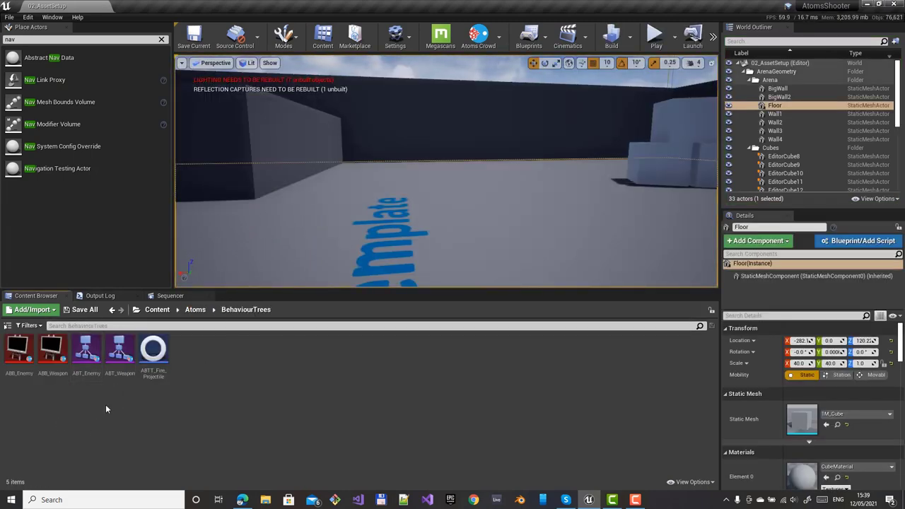
double_click(86, 353)
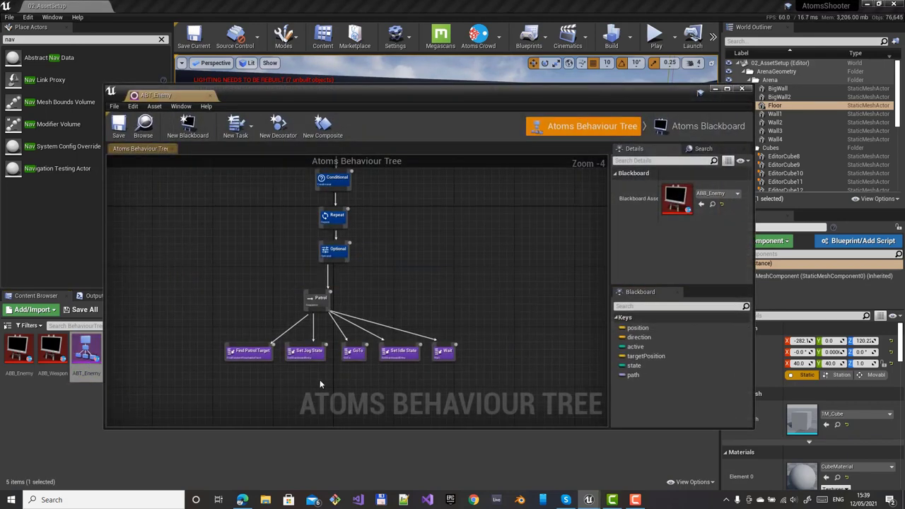
left_click(399, 355)
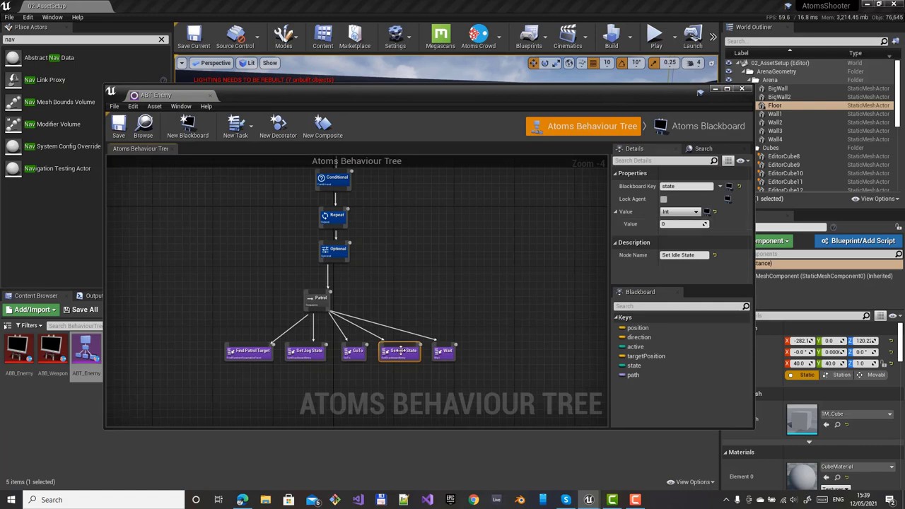
left_click(308, 355)
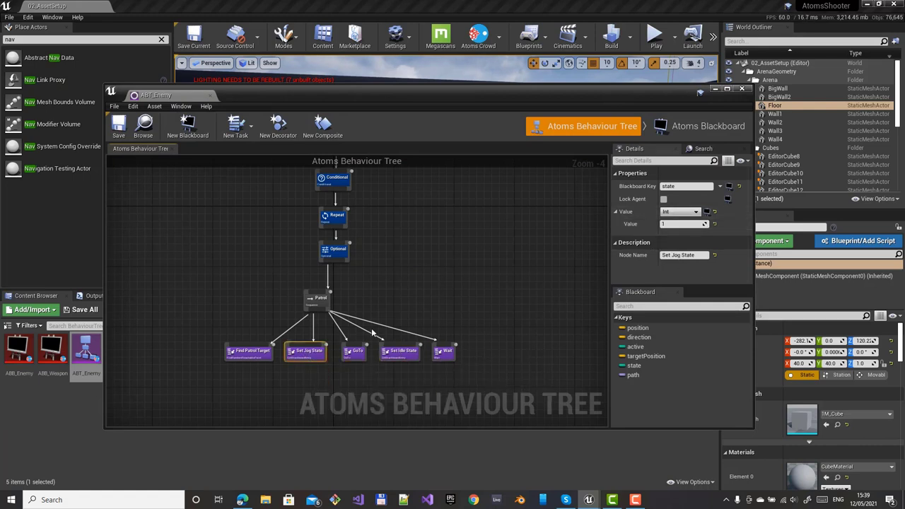
Set Use Metadata to Link for the state key in the ABB_Enemy blackboard, save it and close the editor
left_click(707, 126)
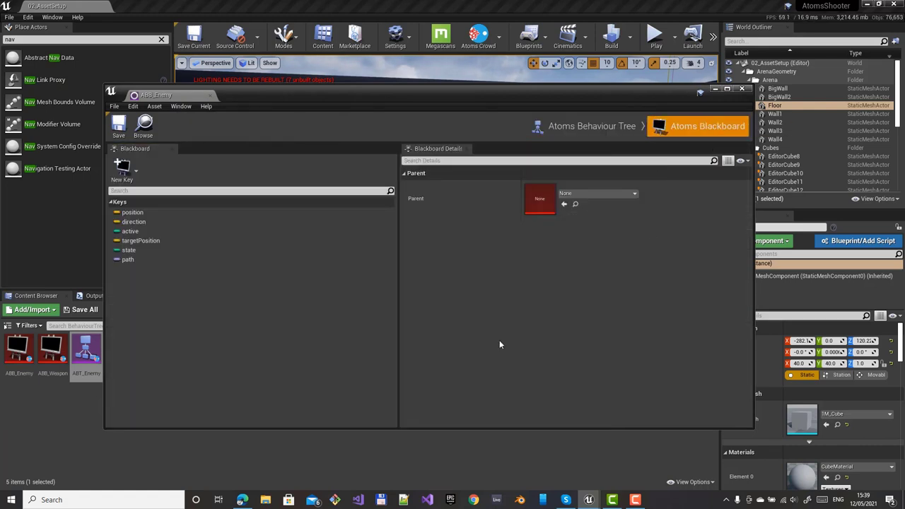
left_click(128, 251)
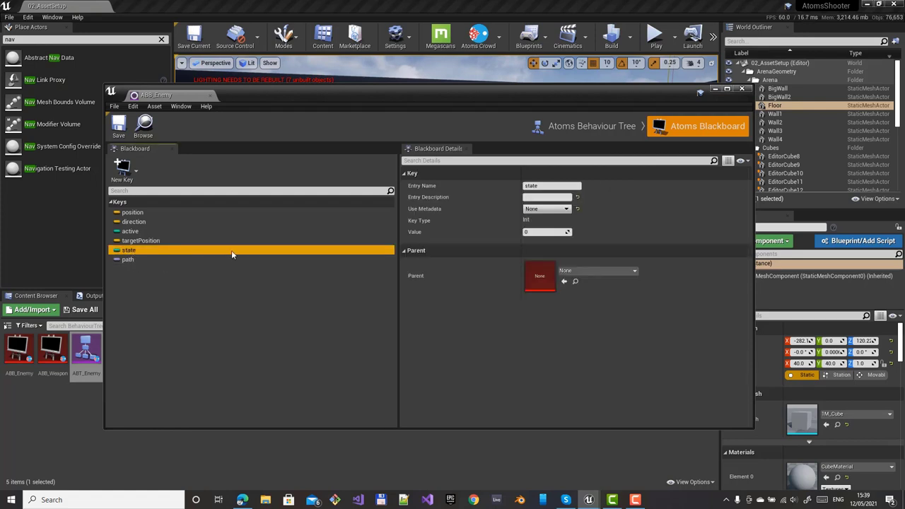
left_click(555, 209)
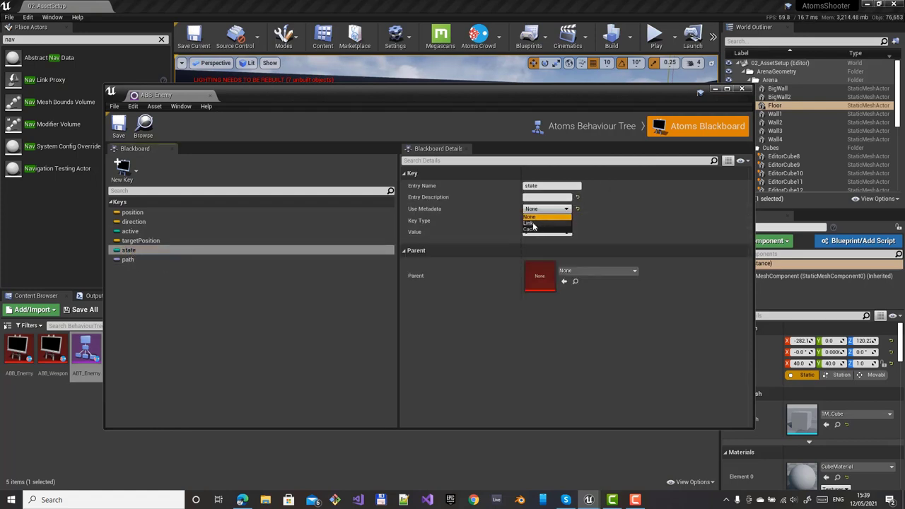
left_click(532, 223)
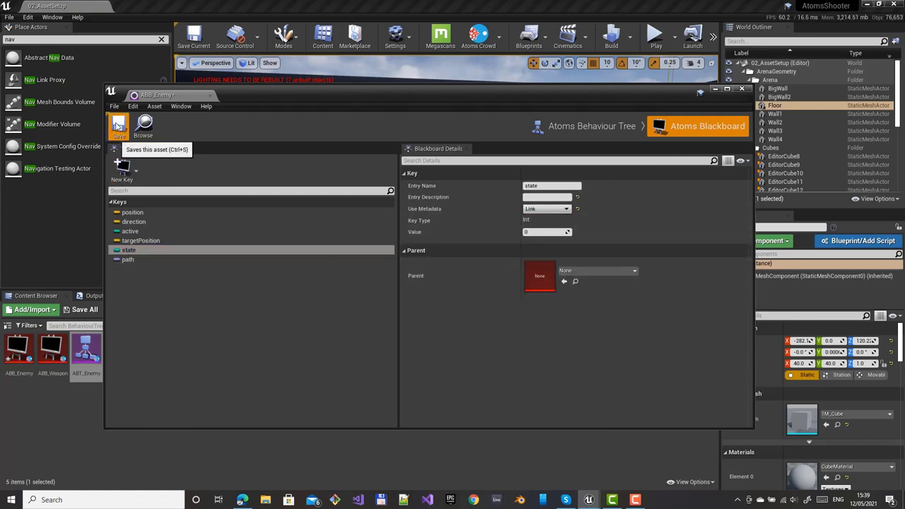
left_click(144, 128)
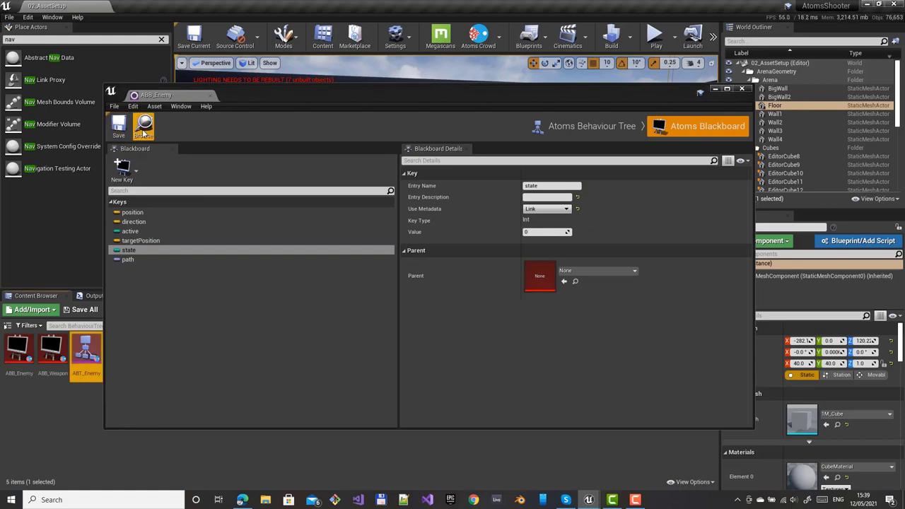
left_click(739, 89)
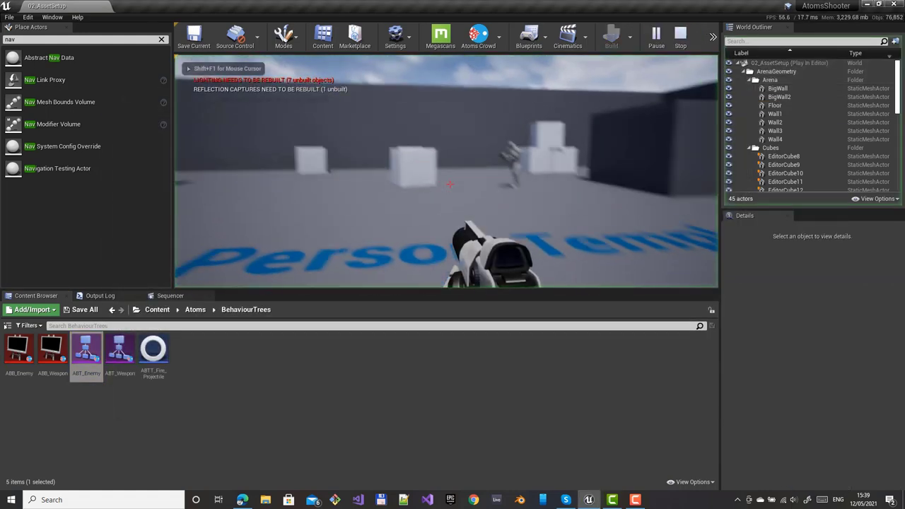
Follow the patrolling enemy agent around the arena to check its jog and idle behaviour, shoot it, and end the playtest
key("w")
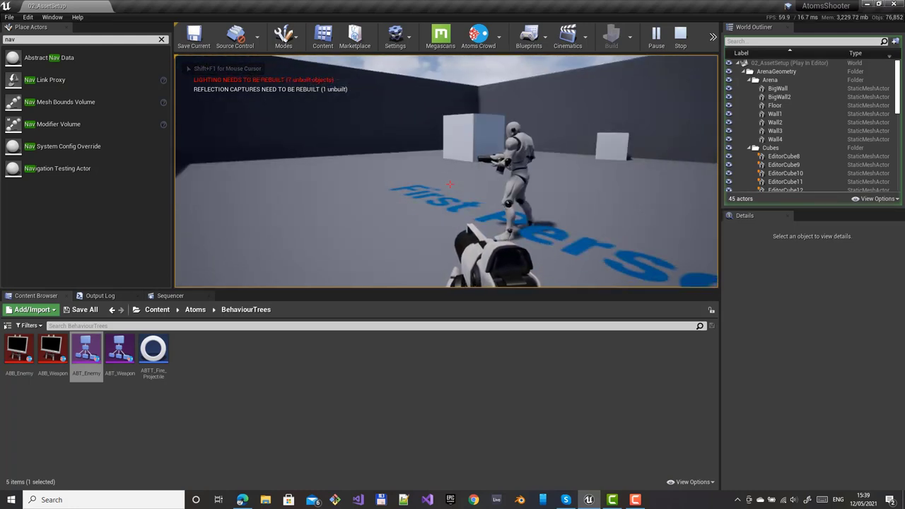
key("w")
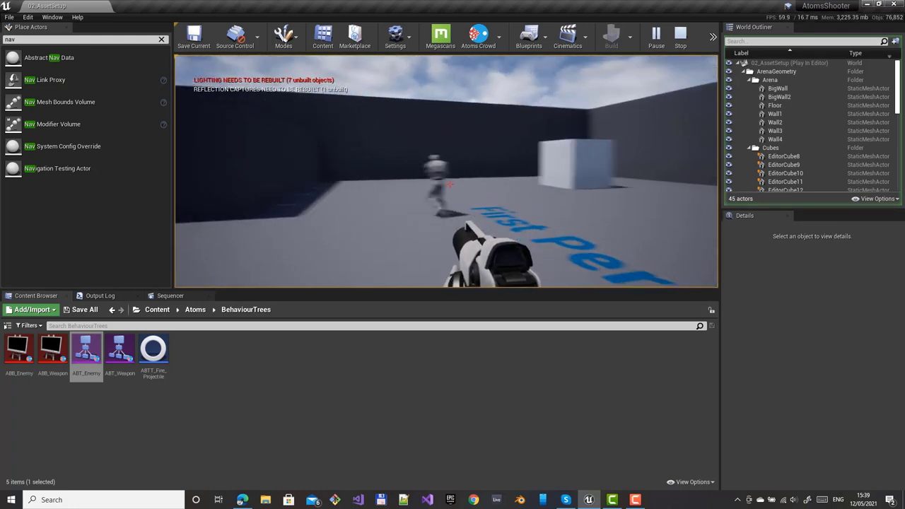
key("w")
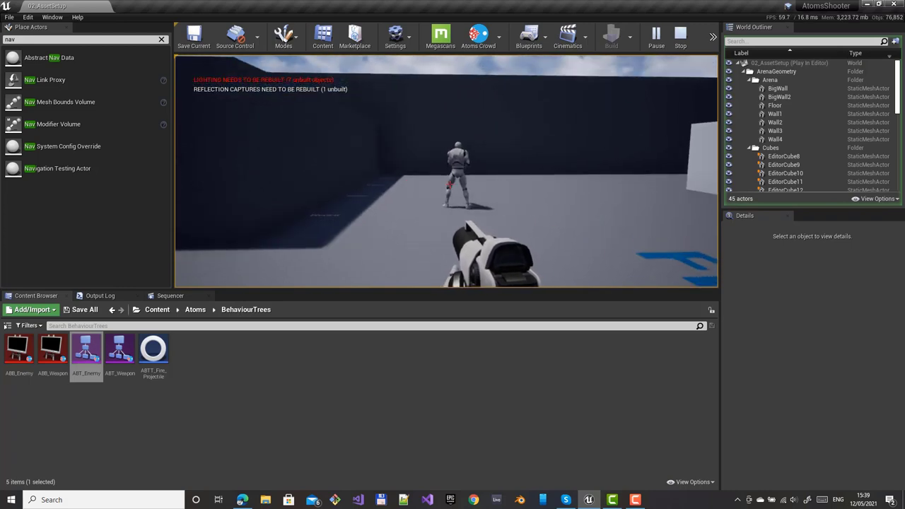
key("w")
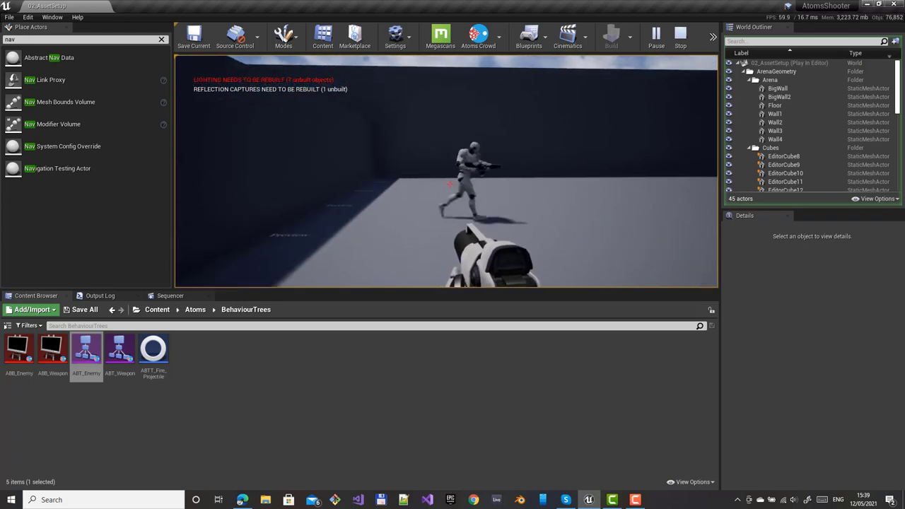
key("w")
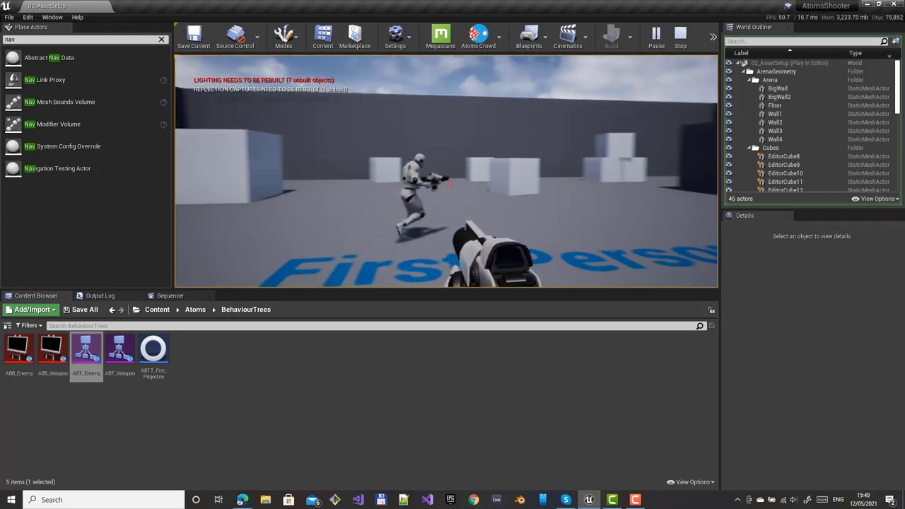
key("w")
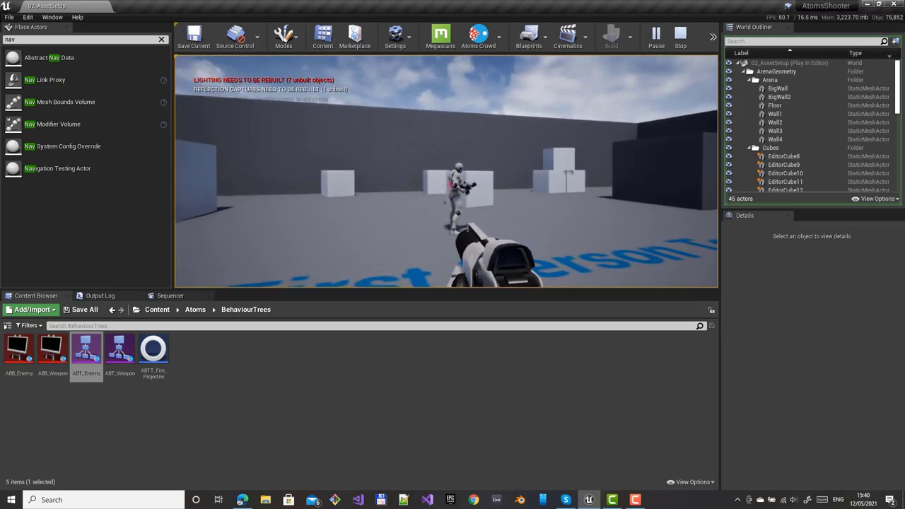
key("w")
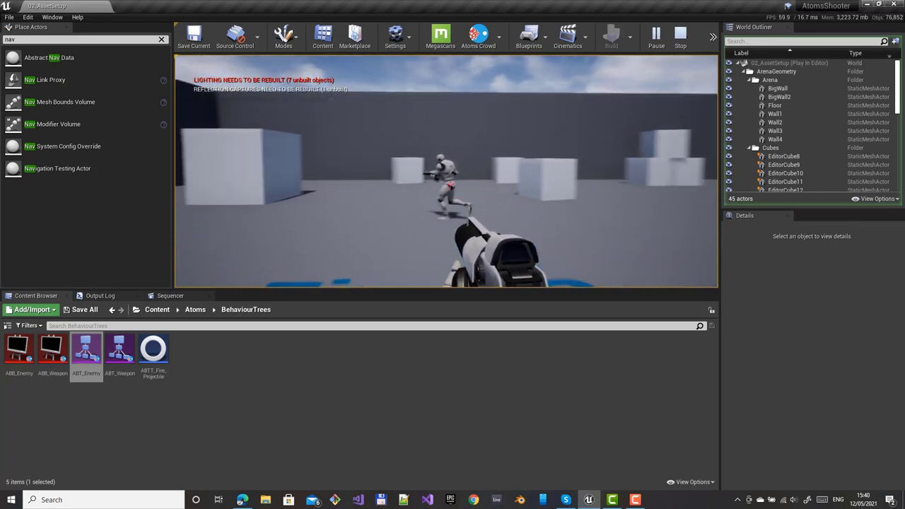
key("w")
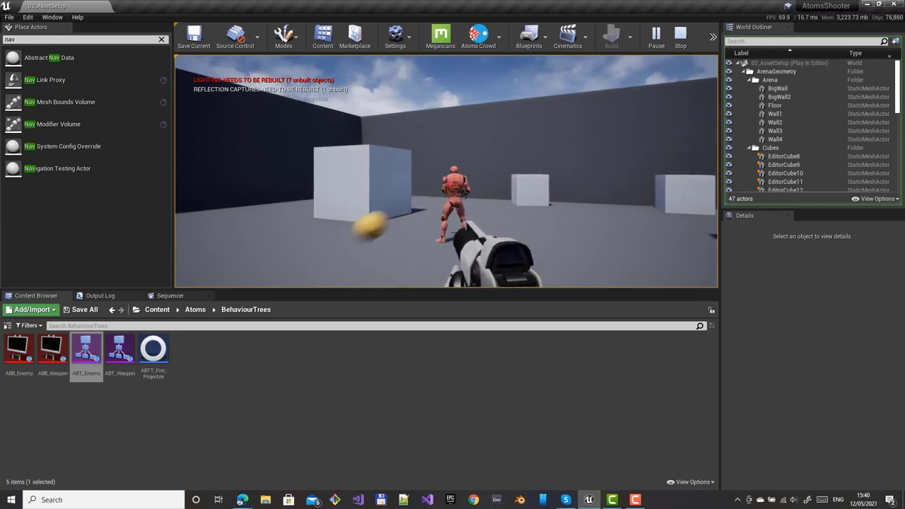
key("s")
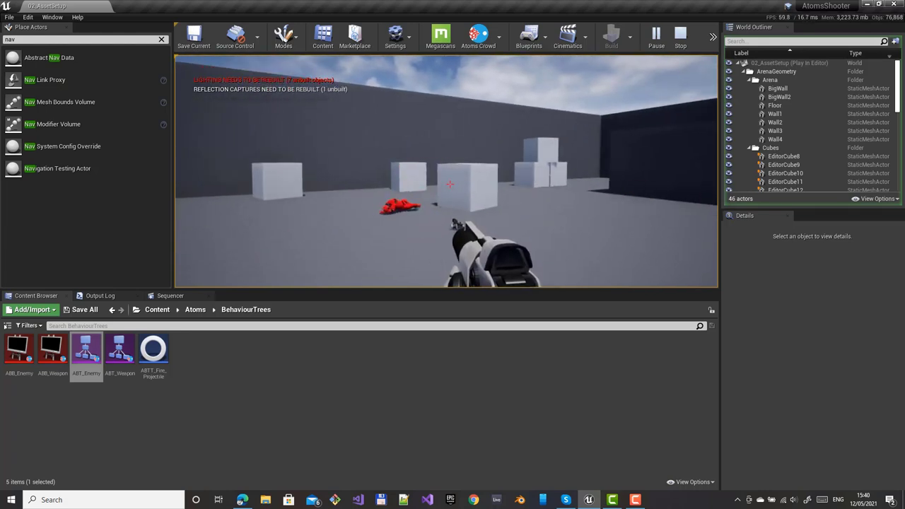
key("Escape")
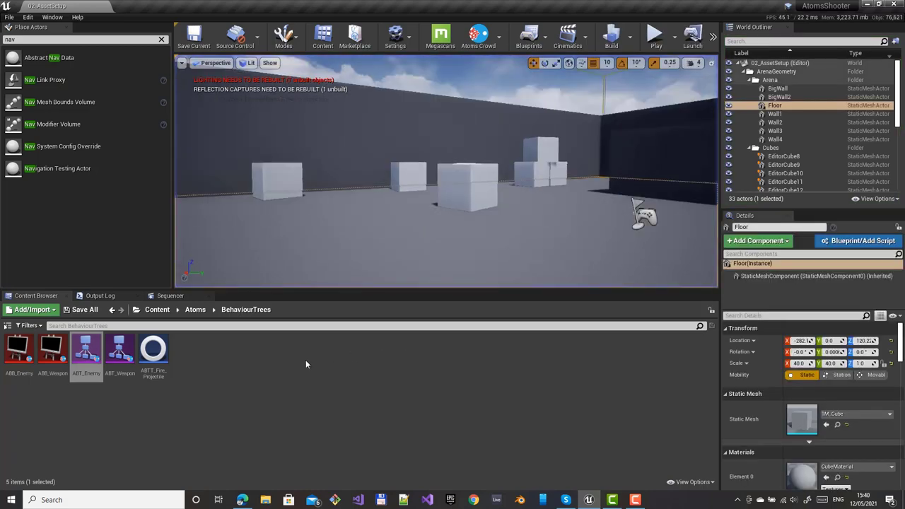
Open ABT_Enemy alongside the level viewport, run the level, and debug agent 0 of EnemyGroup_C_0 in the behaviour tree
double_click(86, 353)
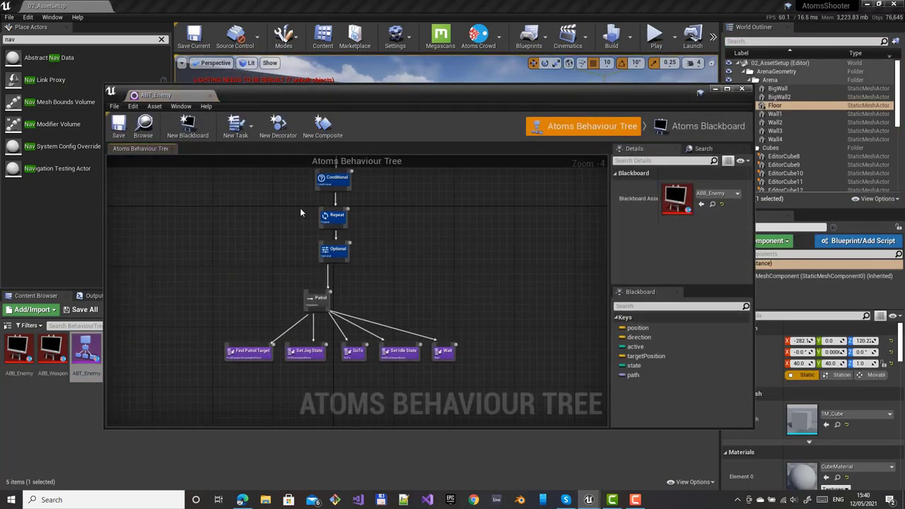
left_click_drag(549, 90, 740, 232)
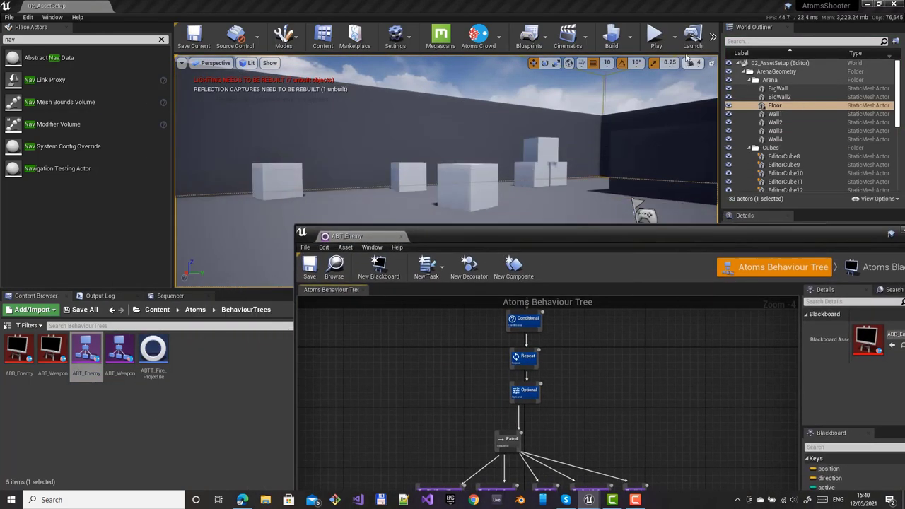
left_click(674, 39)
left_click(714, 58)
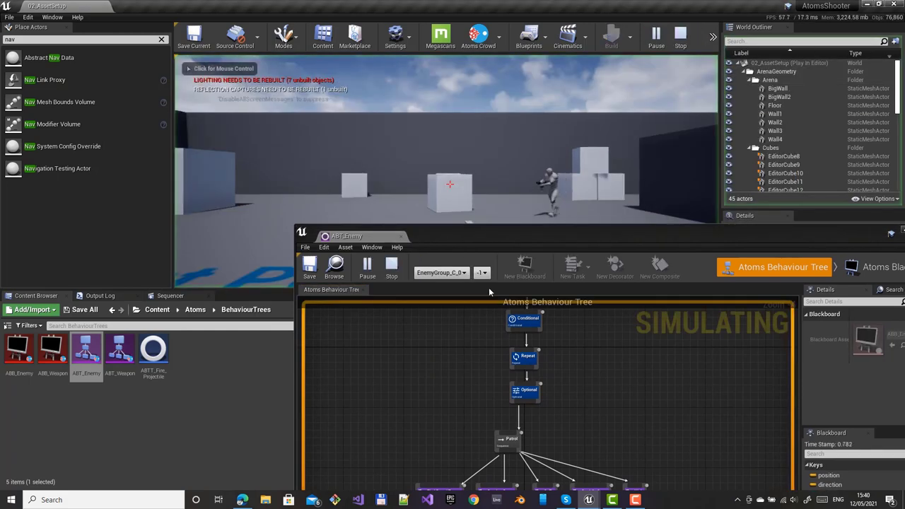
left_click(483, 286)
mouse_move(575, 231)
left_mouse_down()
mouse_move(580, 125)
mouse_move(606, 186)
mouse_move(568, 221)
left_mouse_up()
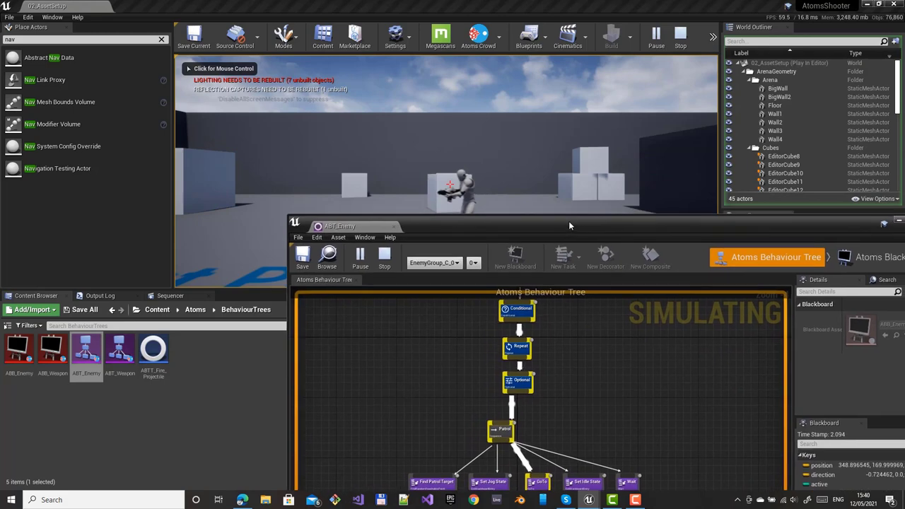
Shoot the enemy agent in the running level, examine the tree's node activity from the root down, and stop the simulation
left_click(481, 181)
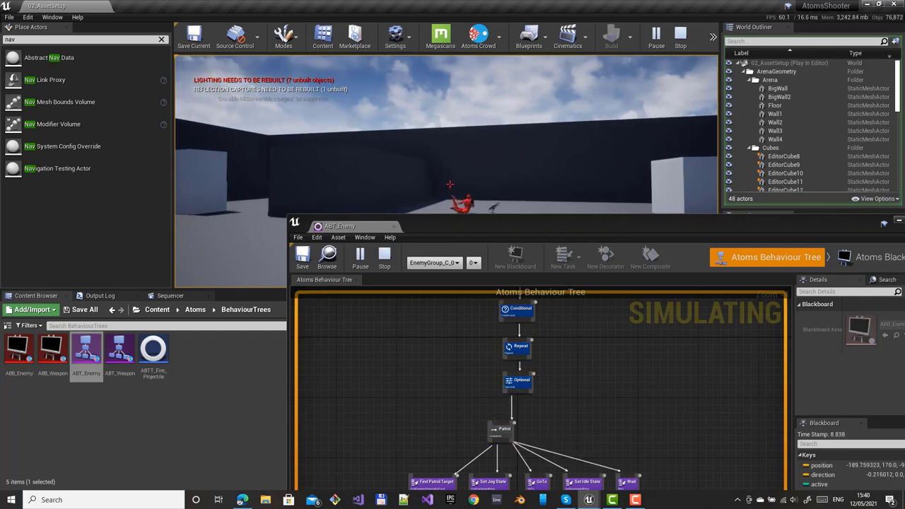
key("shift+F1")
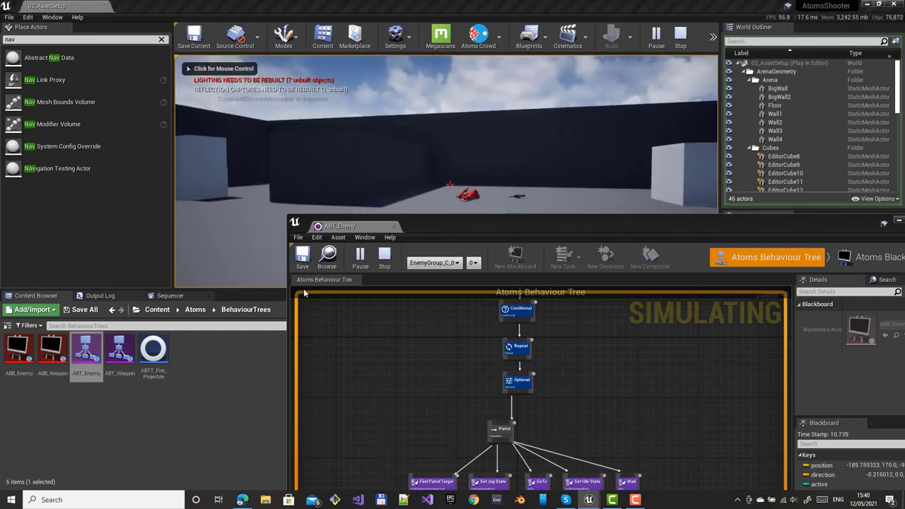
scroll(454, 340, "down", 5)
scroll(481, 322, "up", 3)
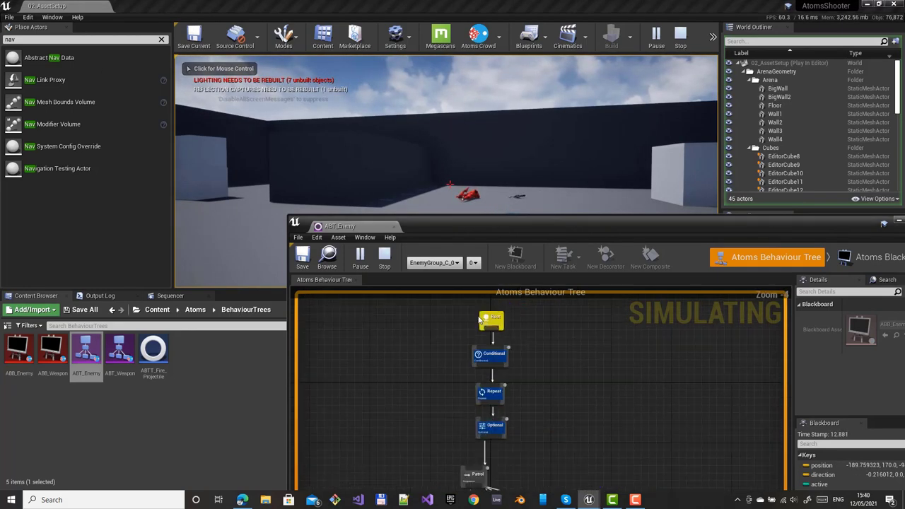
left_click(385, 266)
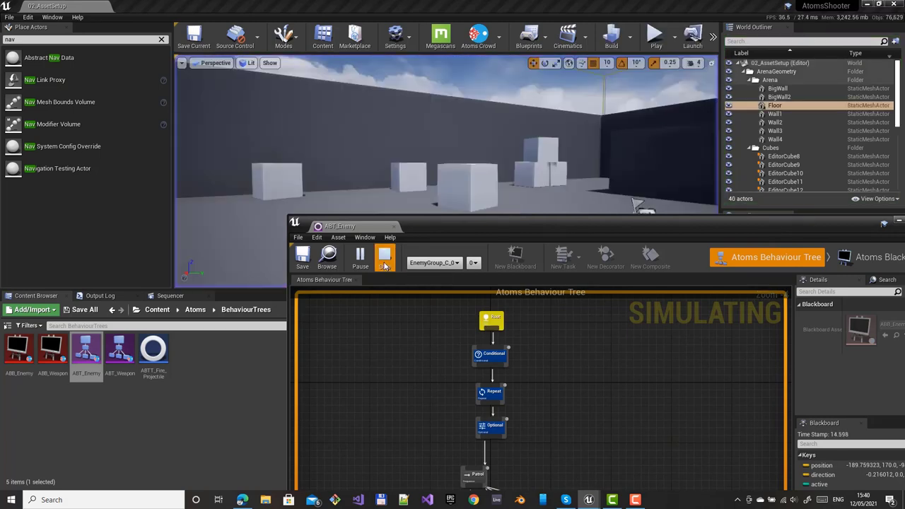